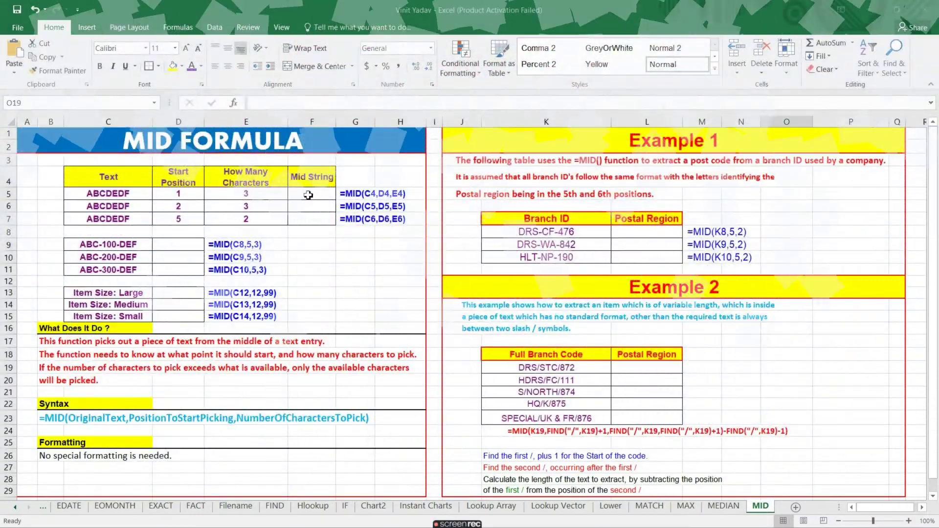
Step: Enter =MID(C5,D5,E5) in F5 so it returns ABC
left_click(312, 195)
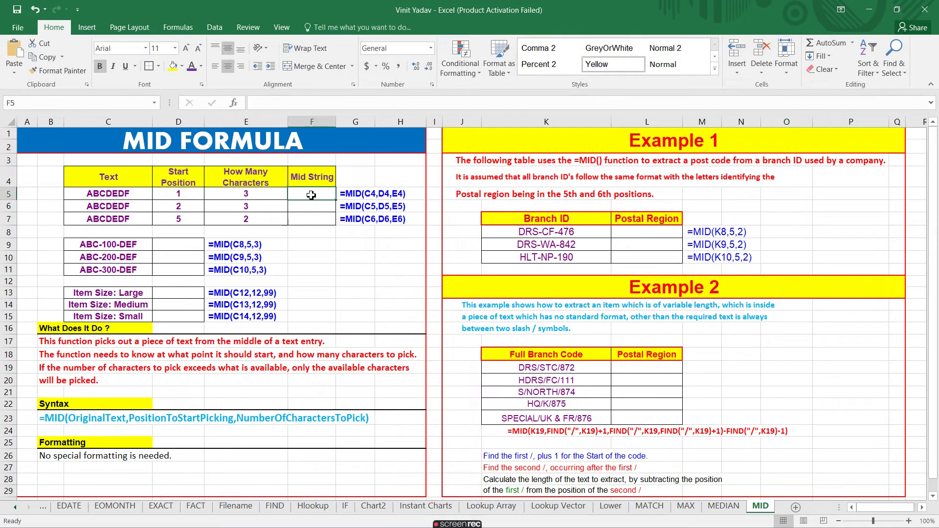
type("=mid")
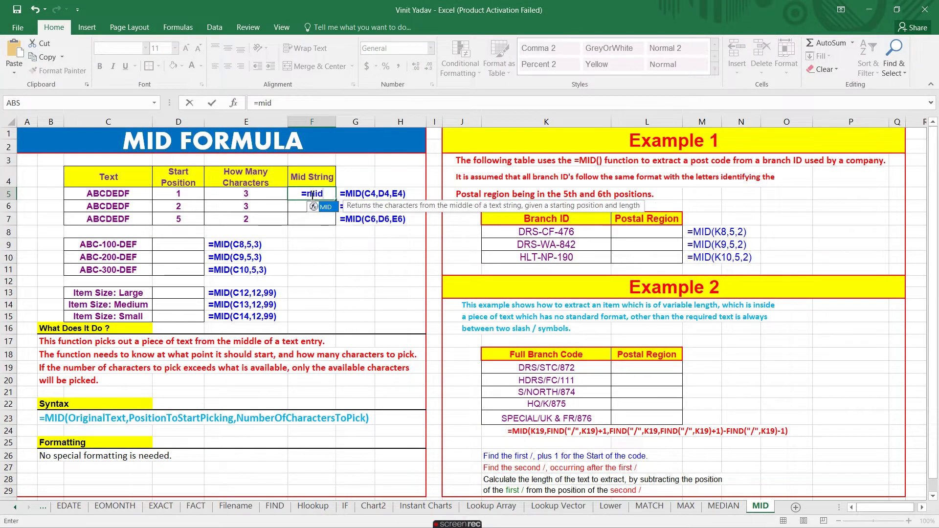
type("(")
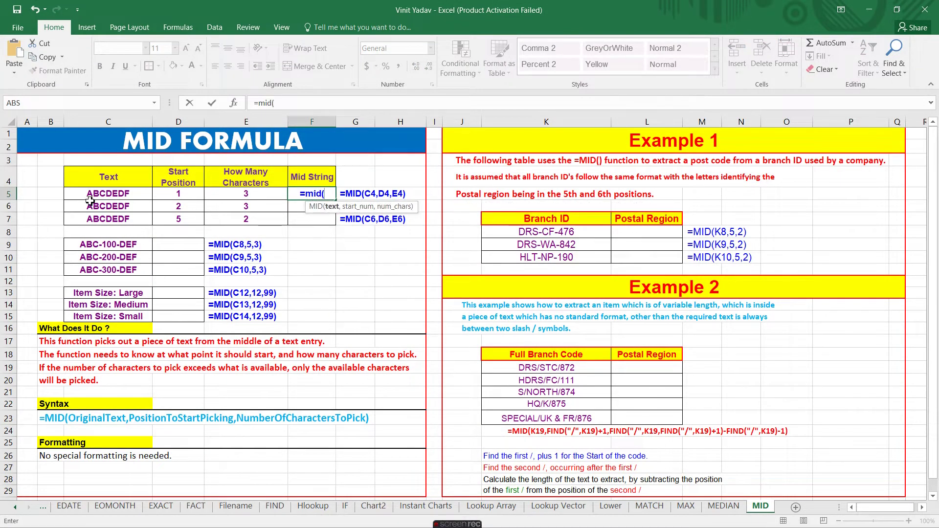
left_click(91, 197)
type(",")
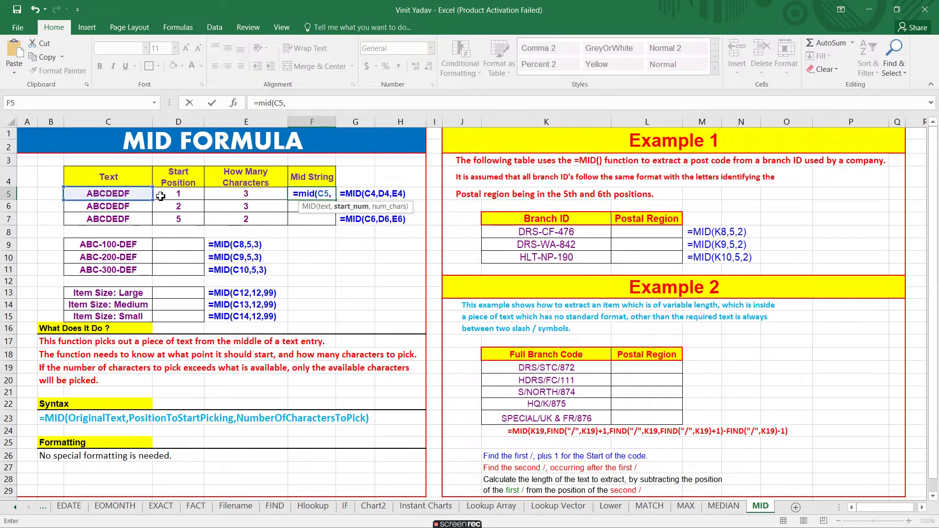
left_click(166, 197)
type(",")
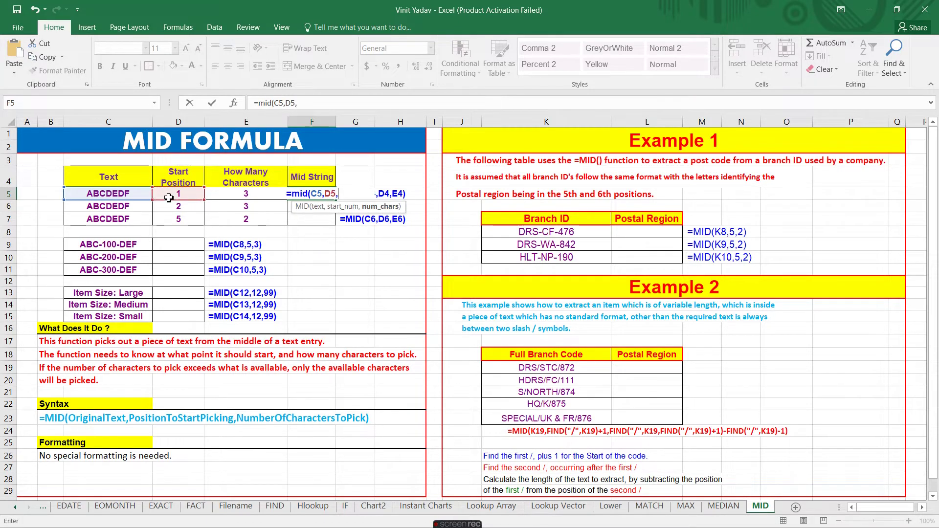
left_click(225, 197)
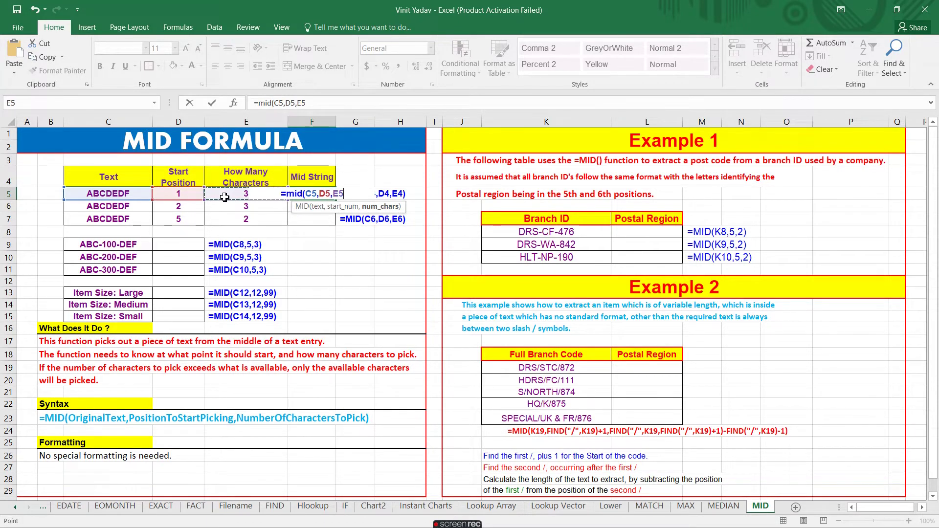
type(")")
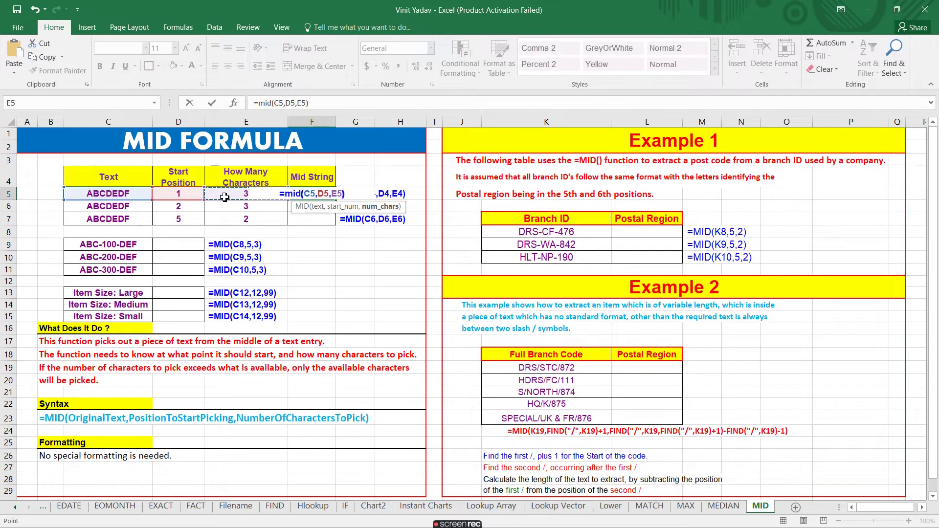
key("Return")
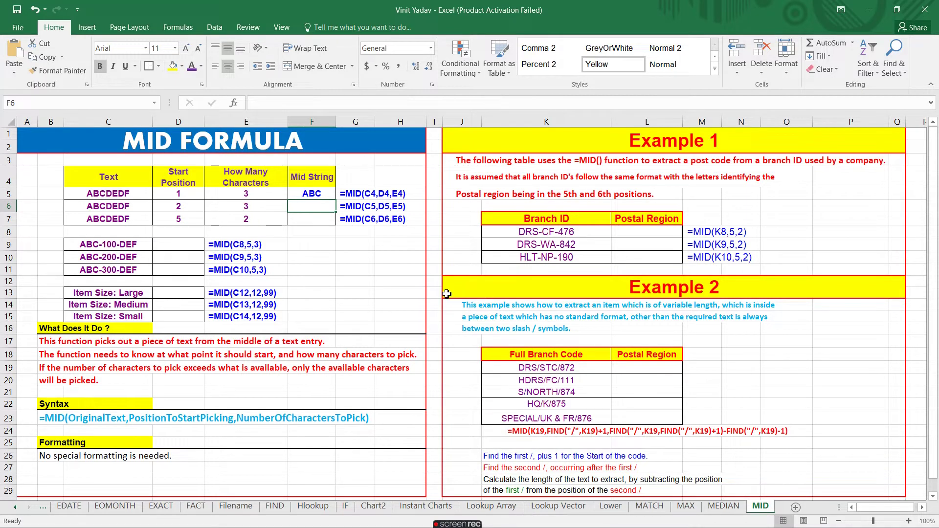
Step: Enter =MID(C6,D6,E6) in F6 so it returns BCD
type("=")
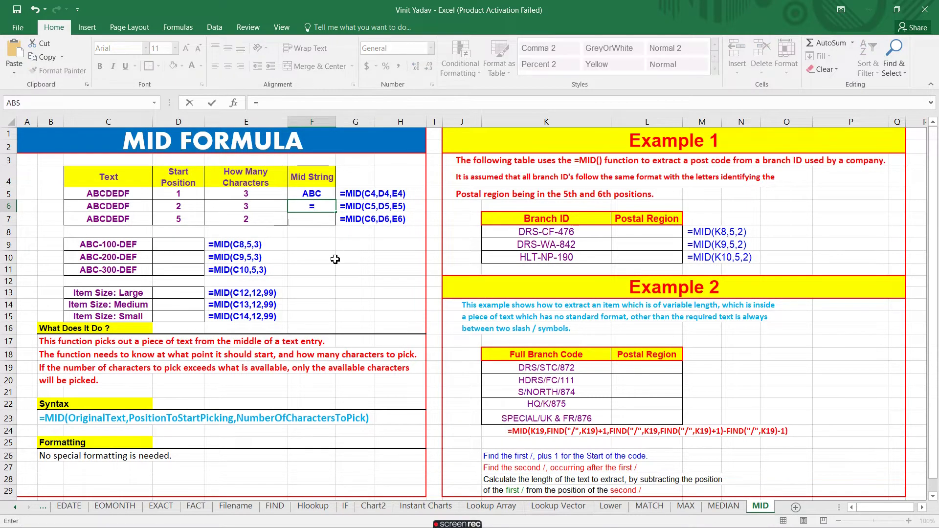
type("mid")
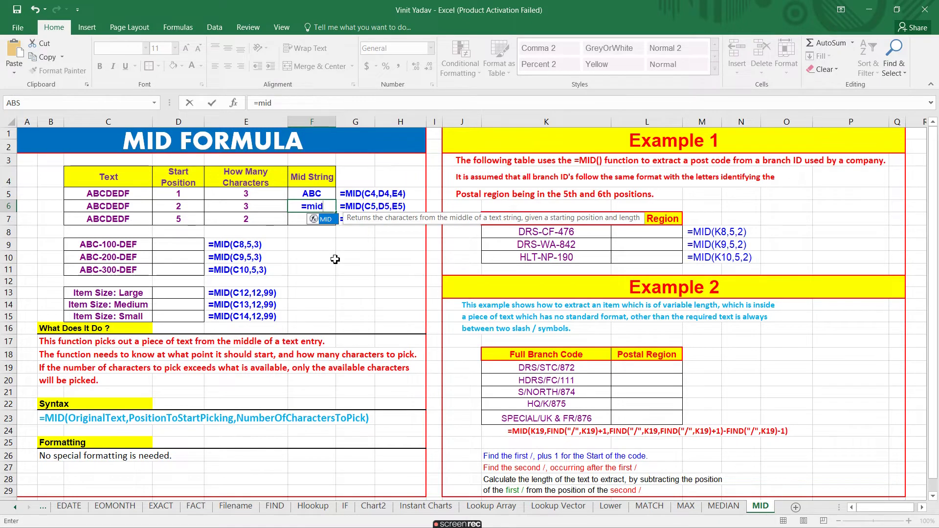
type("(")
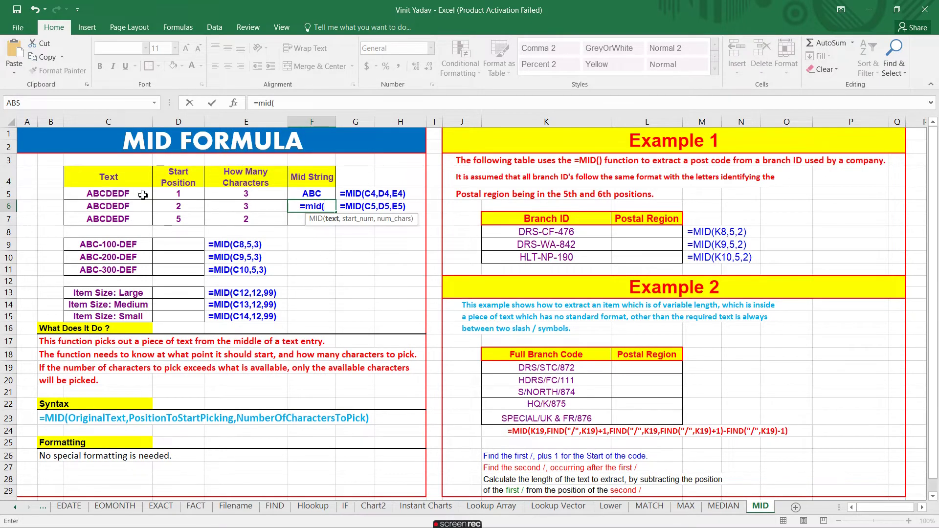
left_click(110, 208)
type(",")
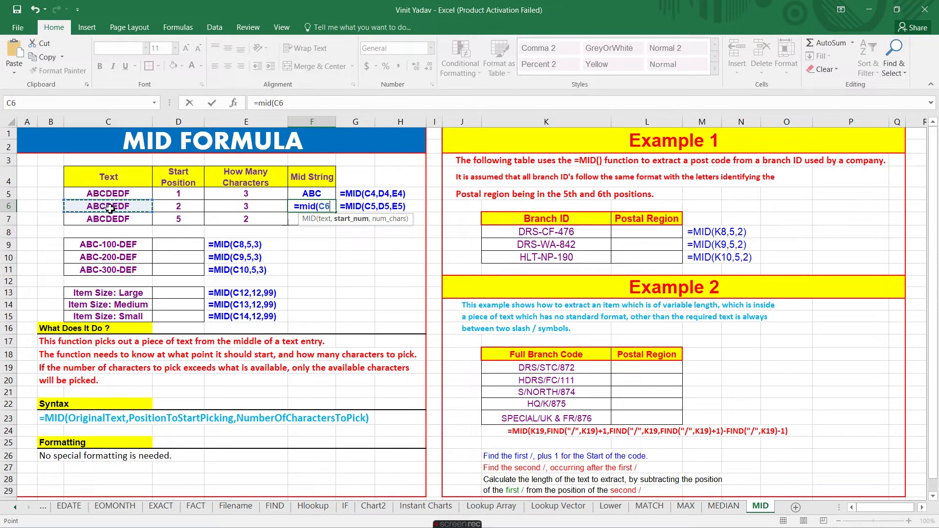
left_click(159, 206)
type(",")
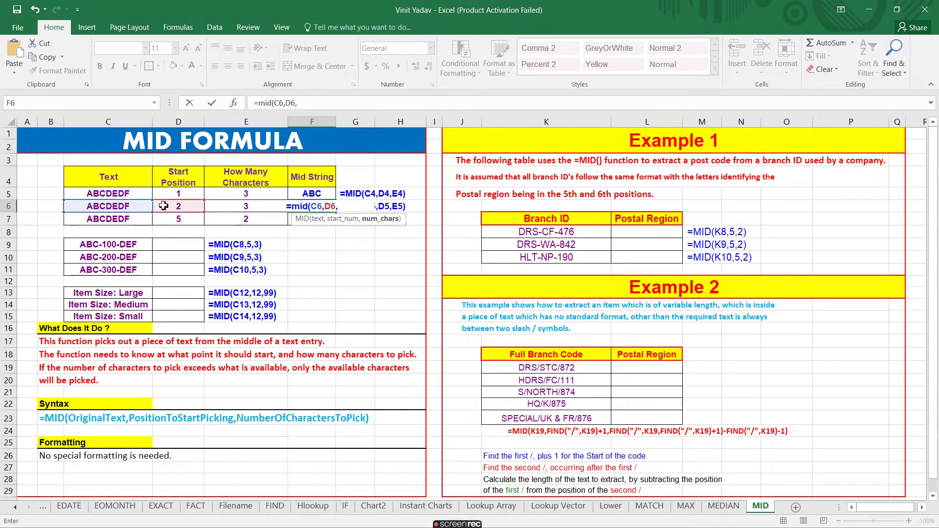
left_click(221, 206)
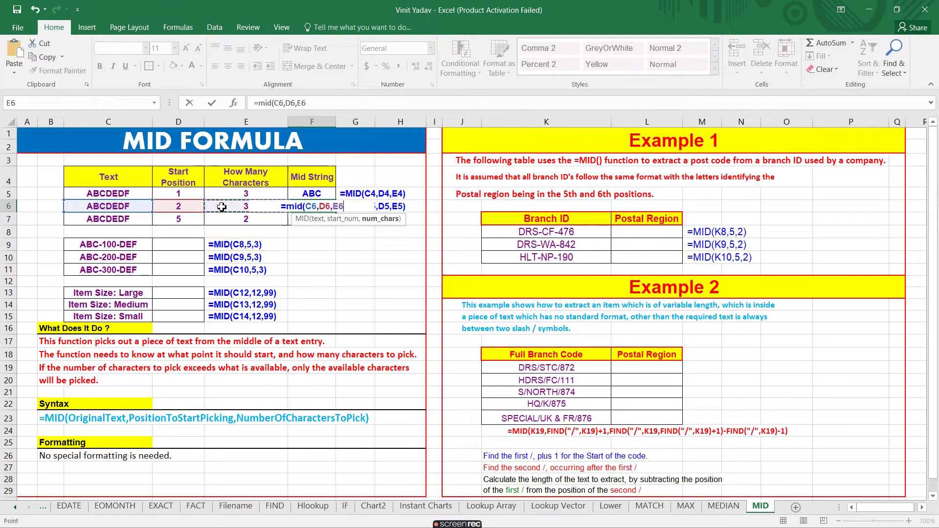
type(")")
key("Return")
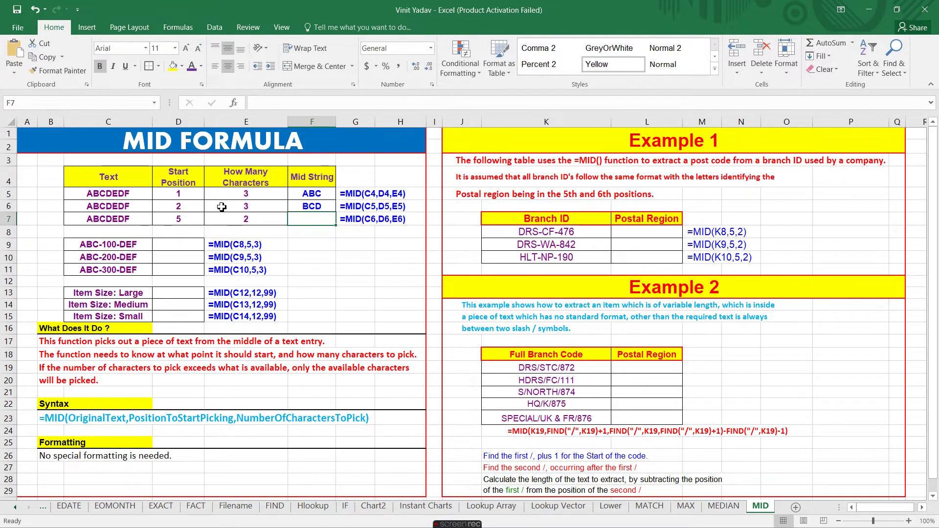
Step: Enter =MID(C7,D7,E7) in F7 so it returns ED
type("=mid")
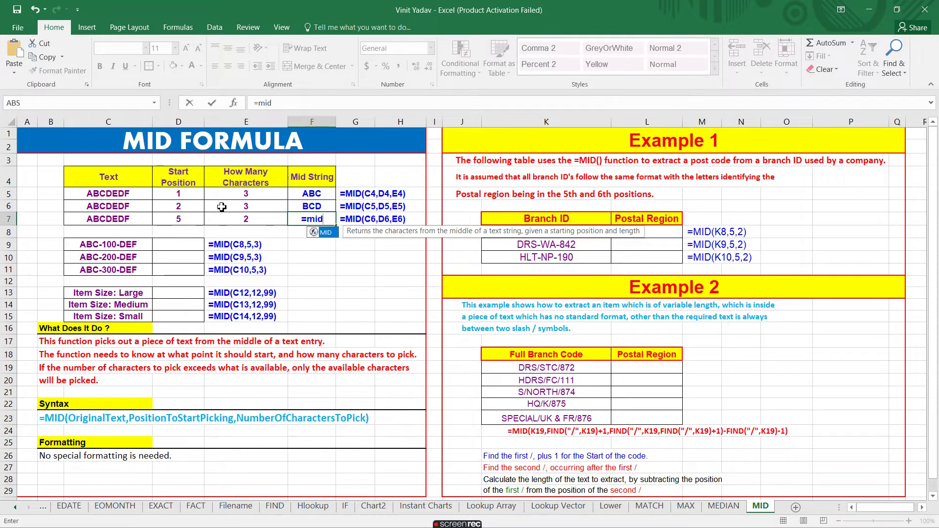
type("(")
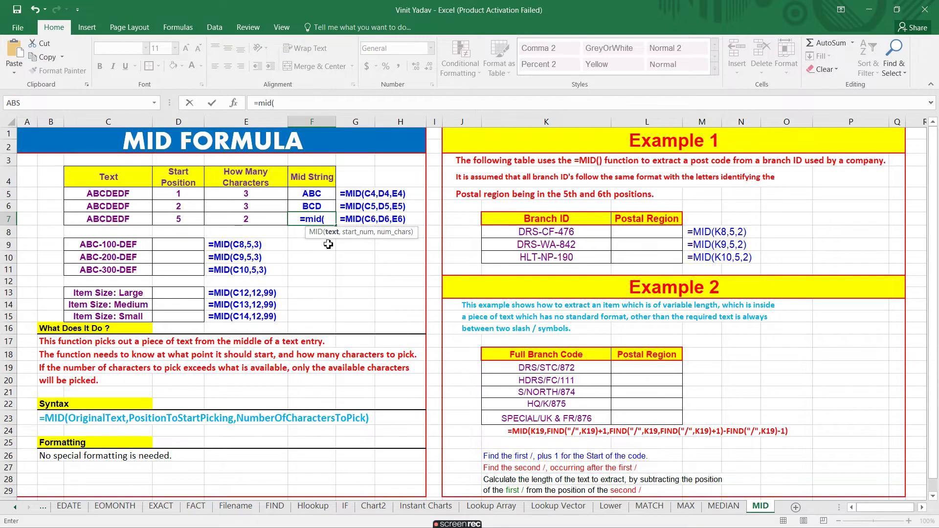
left_click(133, 218)
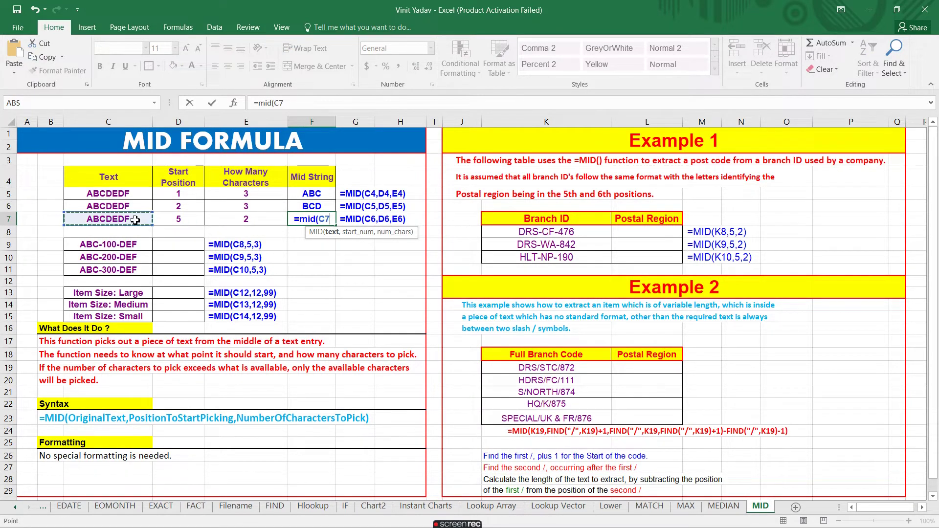
type(",")
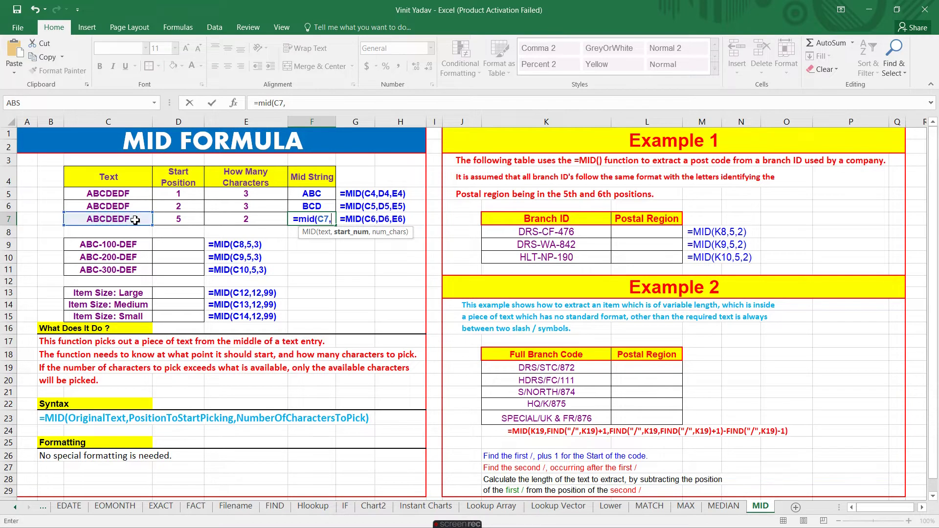
left_click(186, 221)
type(",")
left_click(224, 220)
type(")")
key("Return")
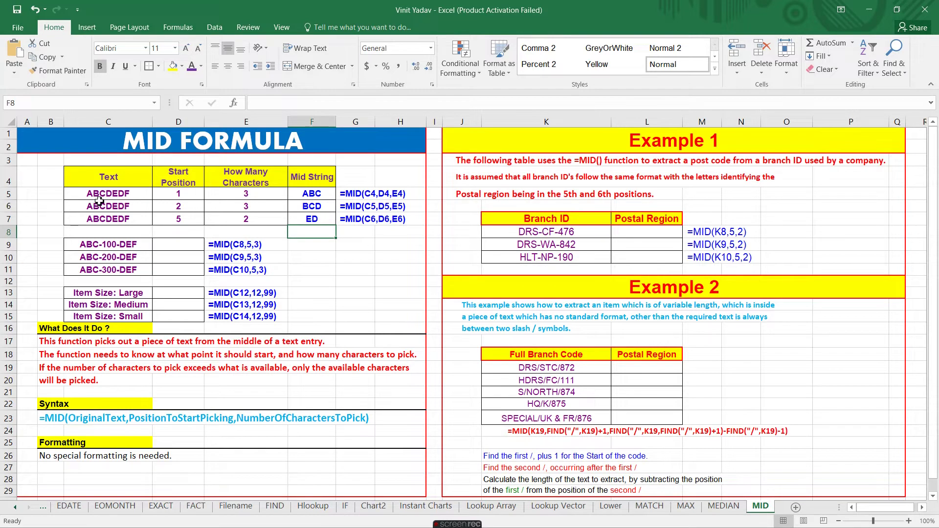
left_click(185, 243)
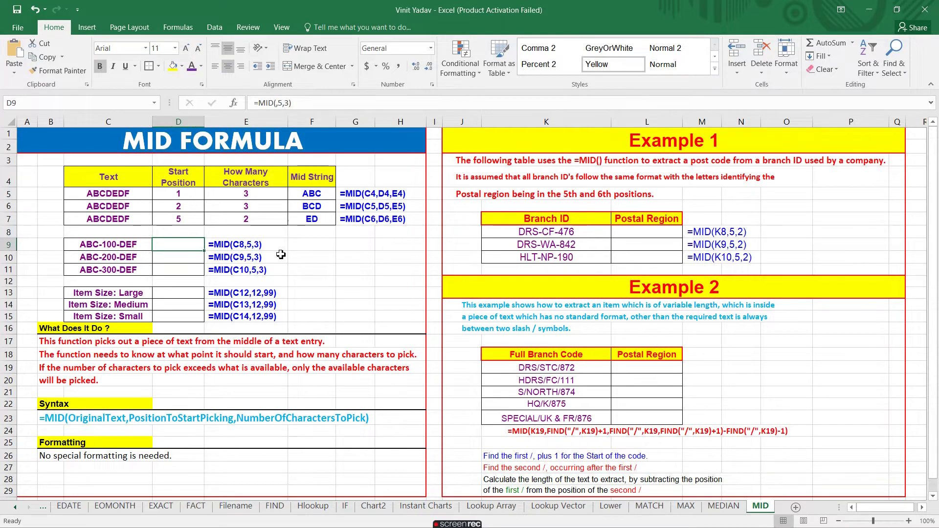
Step: Enter =MID(C9,5,3) in D9 to extract 100 from ABC-100-DEF
type("=mid(")
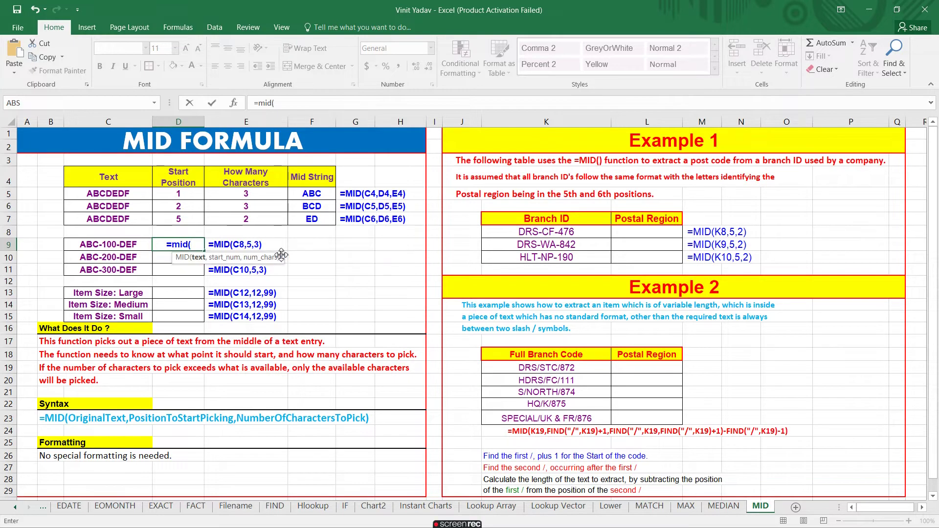
left_click(87, 243)
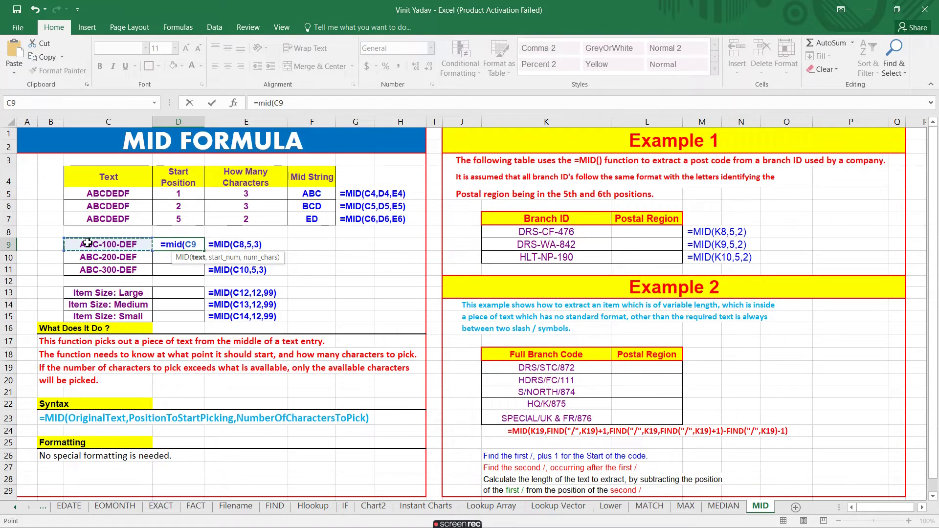
type(",")
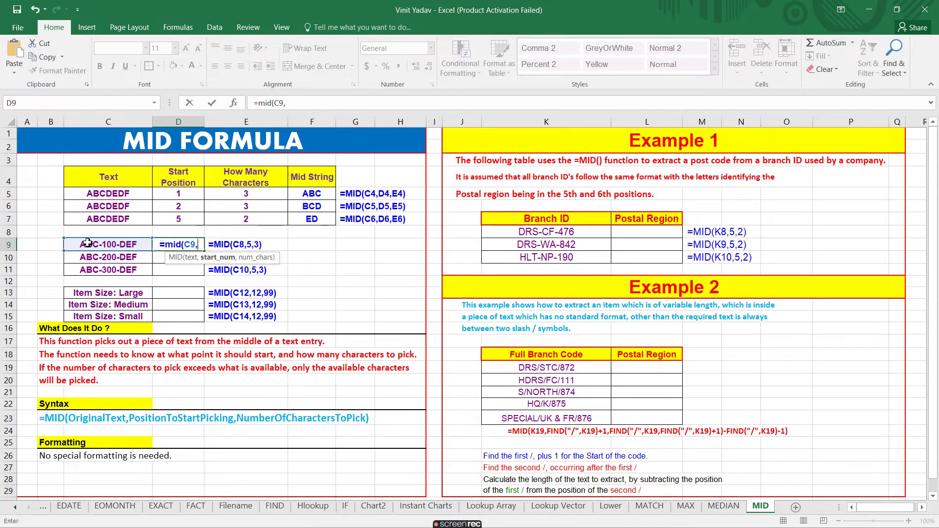
type("5,3")
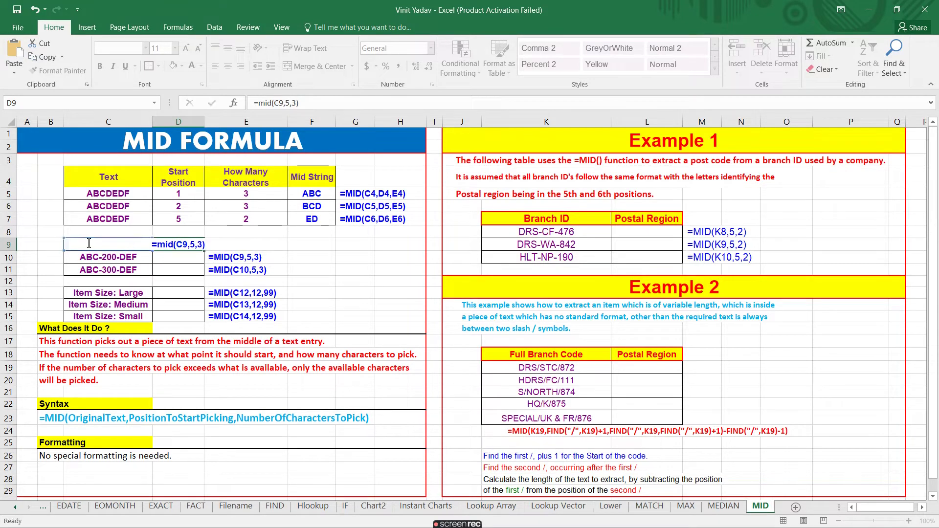
key("Return")
Step: Fill D10 and D11 with =MID(C10,5,3) and =MID(C11,5,3), returning 200 and 300
type("=")
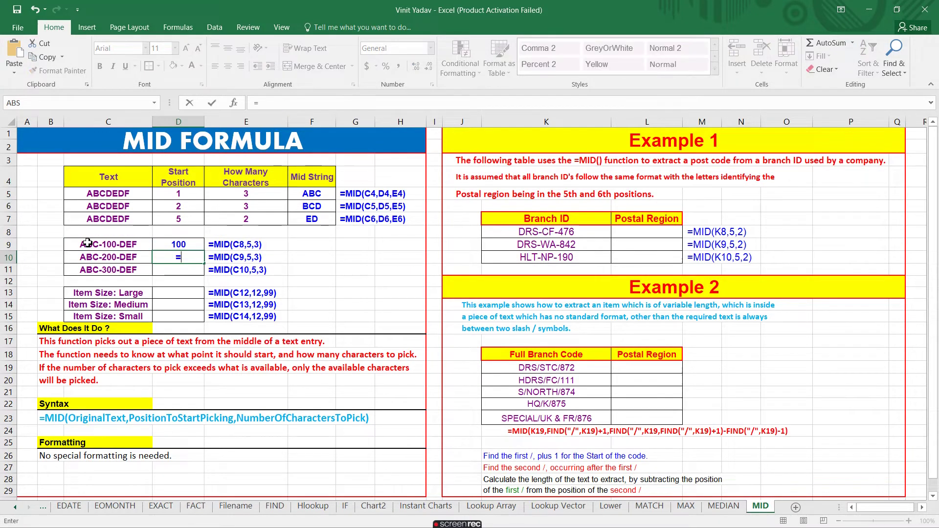
type("mid(")
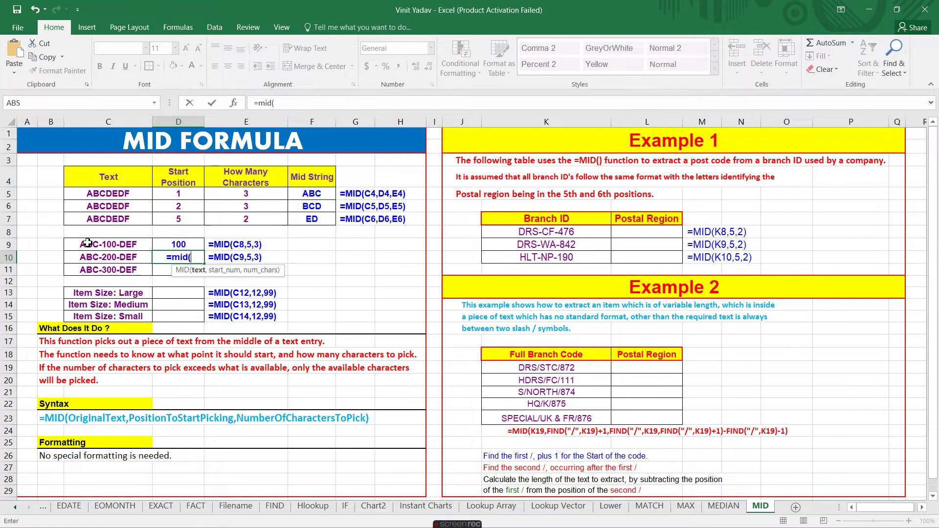
left_click(102, 260)
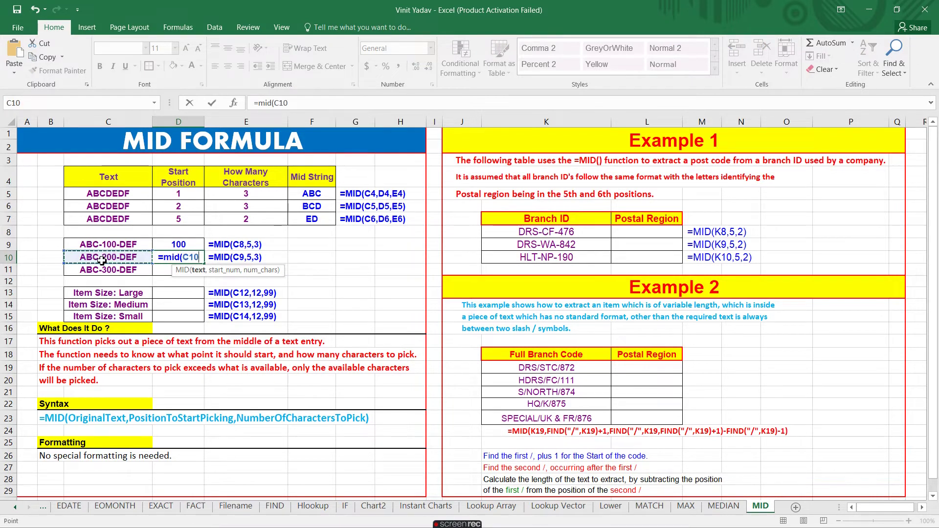
type(",5,3")
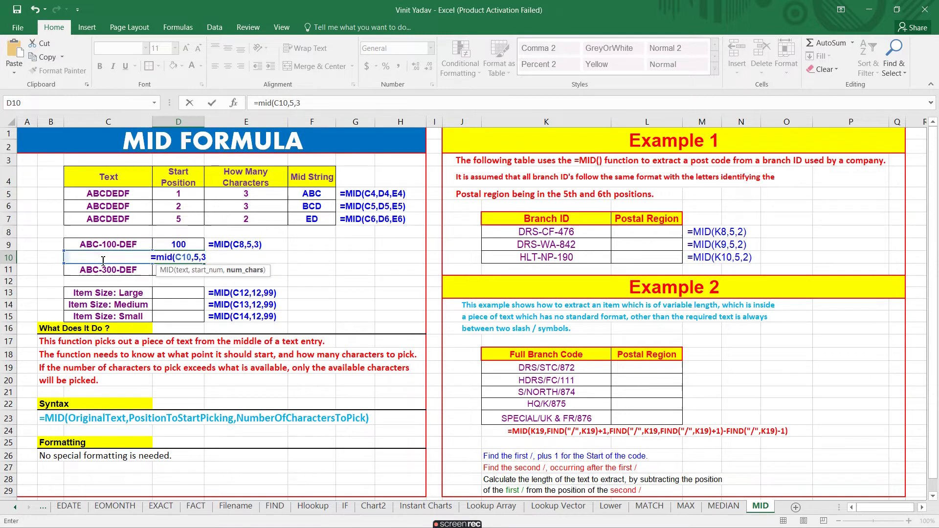
type(")")
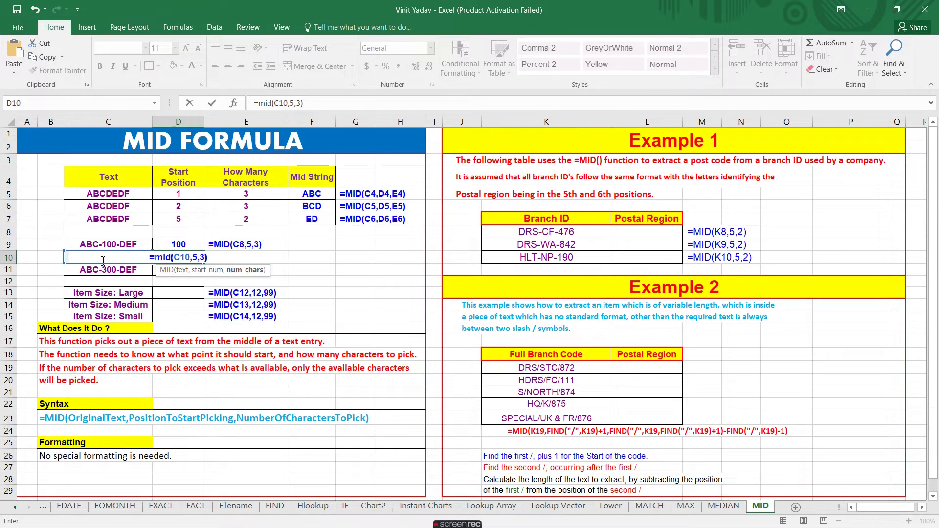
key("Return")
type("=")
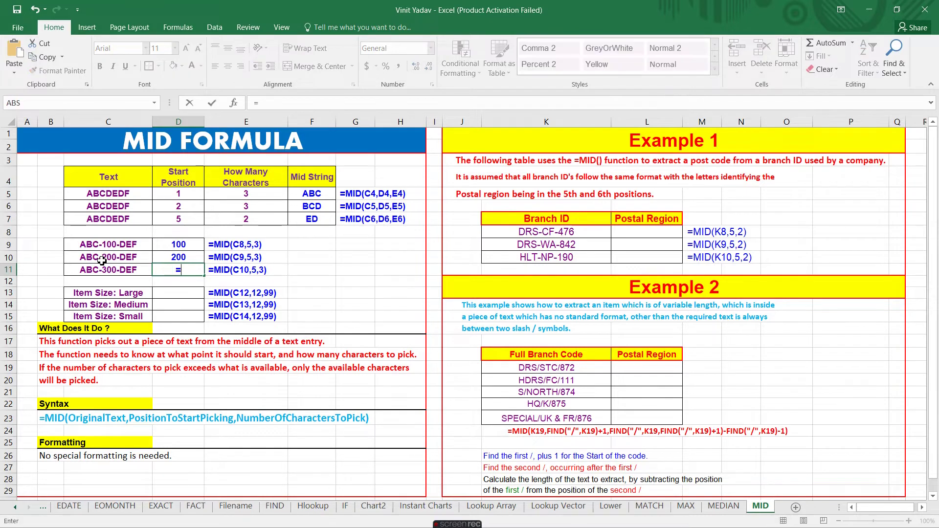
type("mid(")
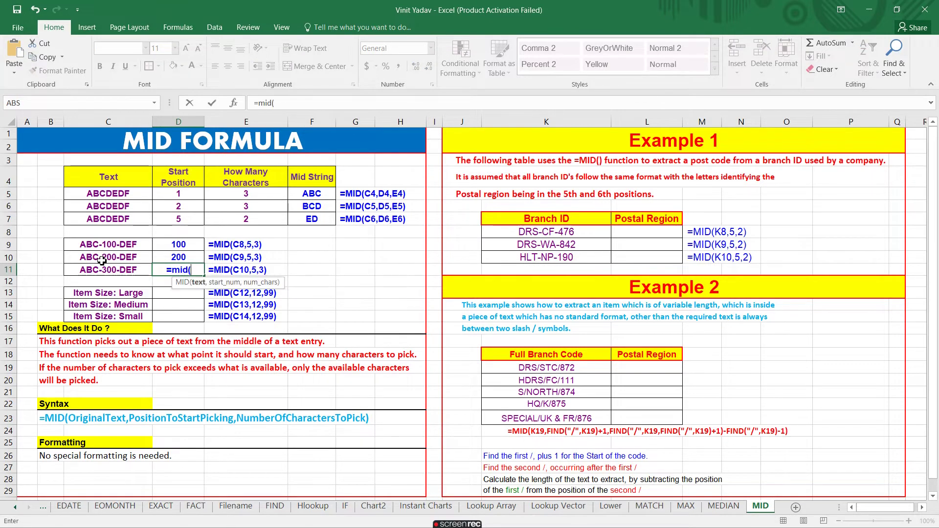
left_click(102, 264)
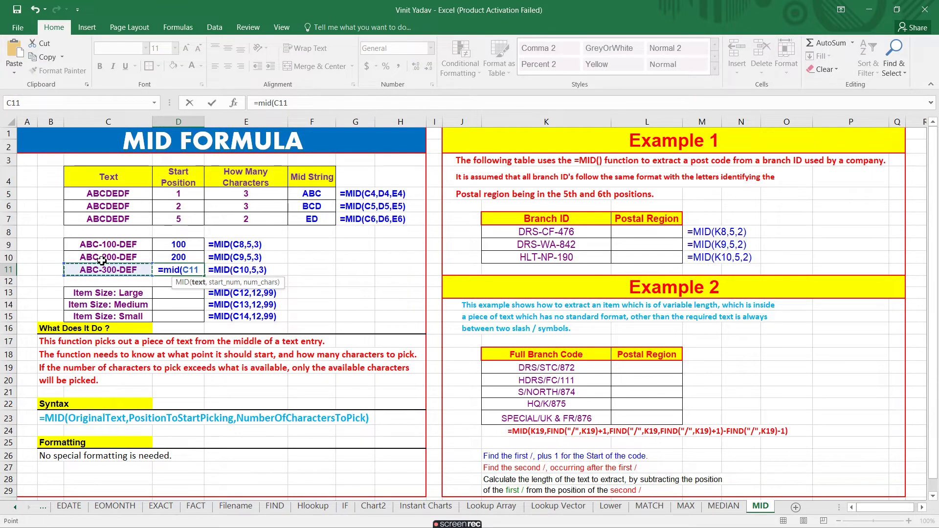
type(",")
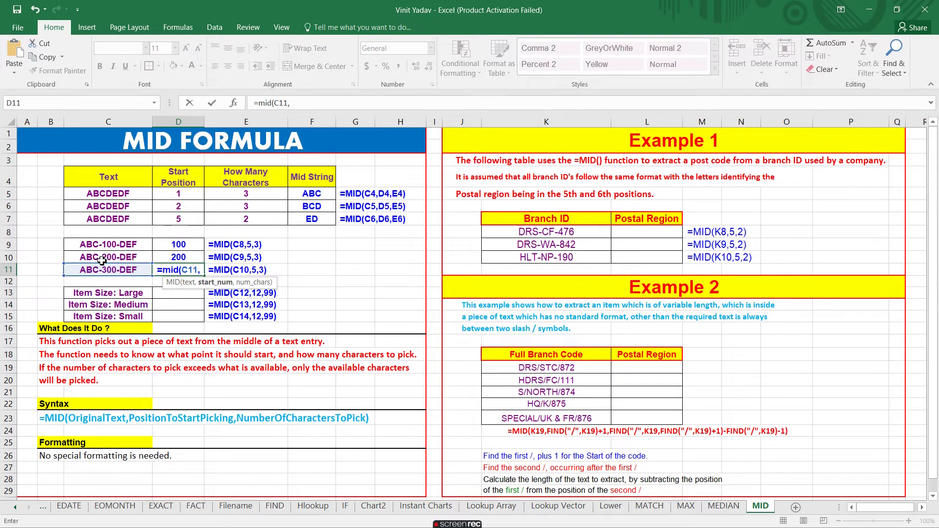
type("5,")
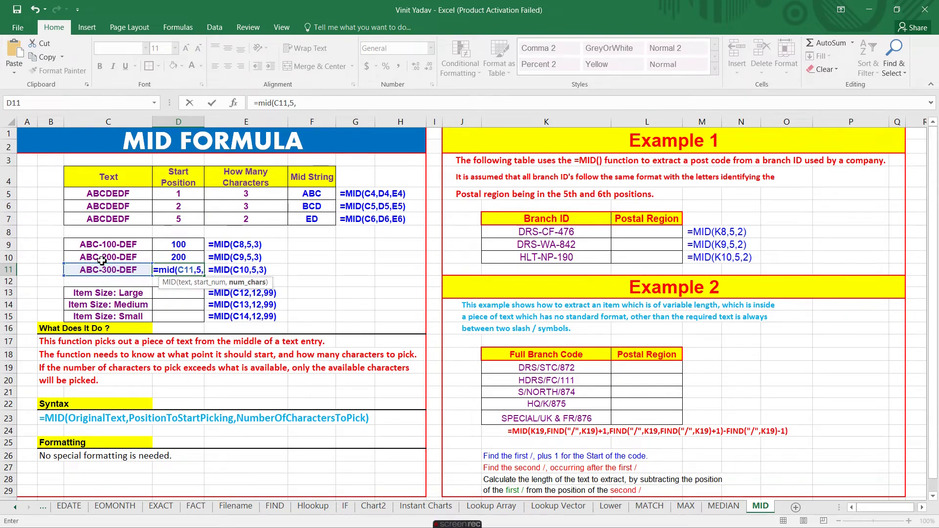
type("3)")
key("Return")
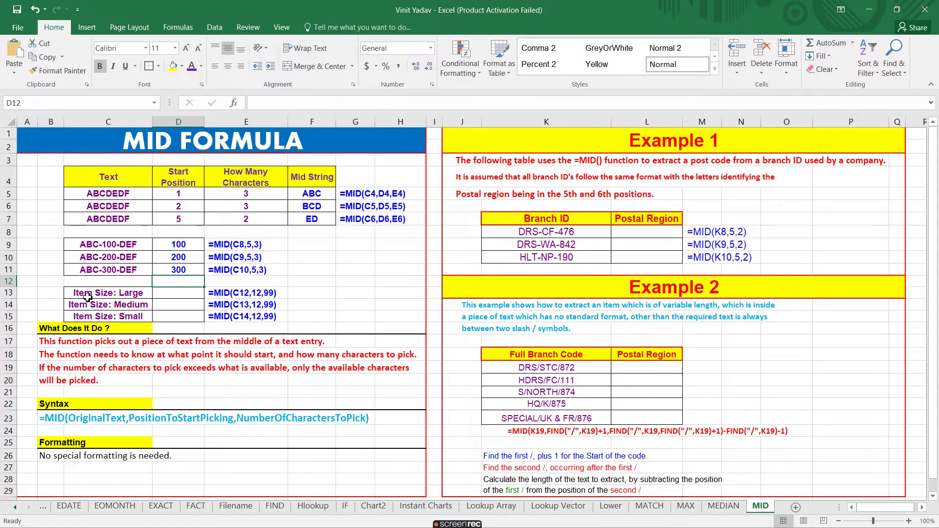
left_click(177, 295)
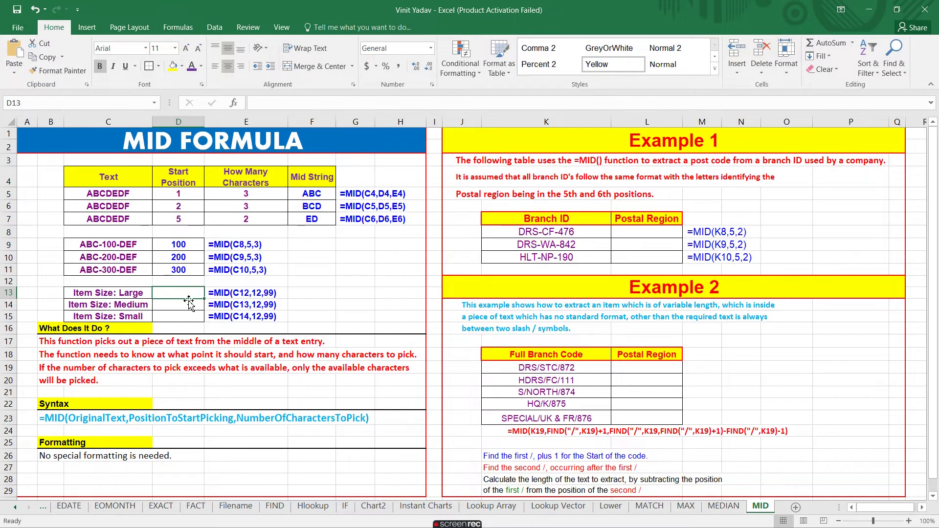
Step: Fill D13:D15 with =MID(C13..C15,12,99), returning Large, Medium and Small
type("=mid")
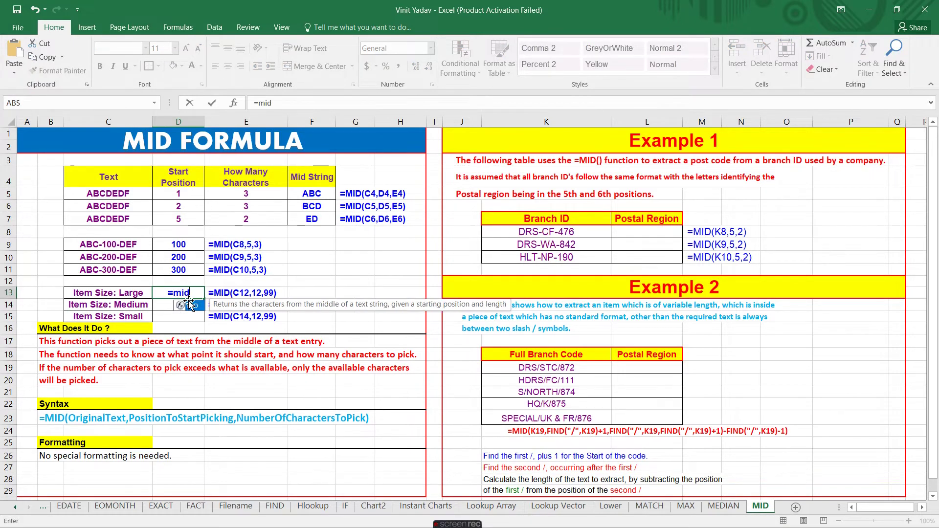
type("(")
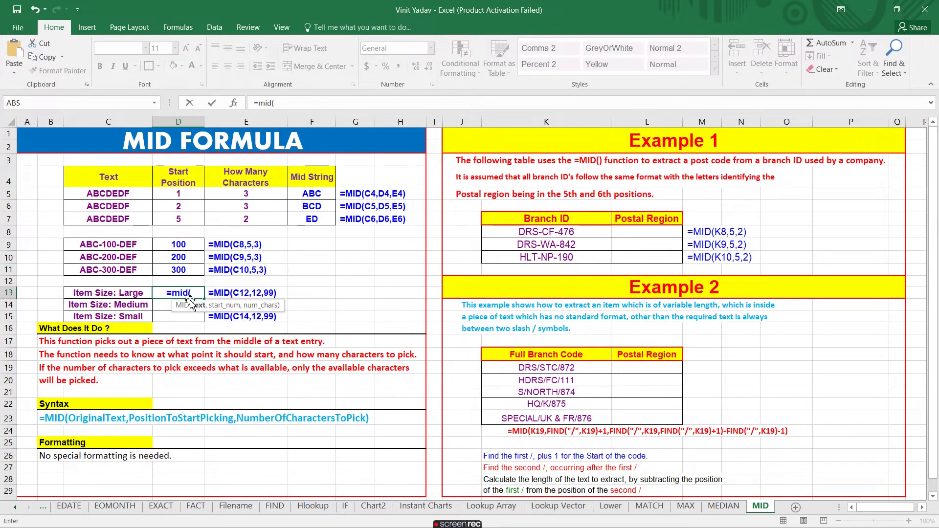
left_click(129, 293)
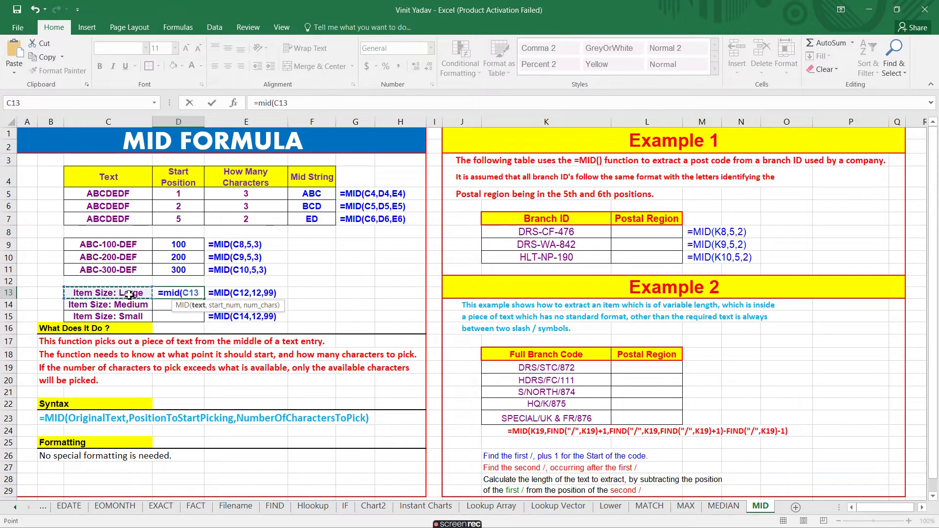
type(",")
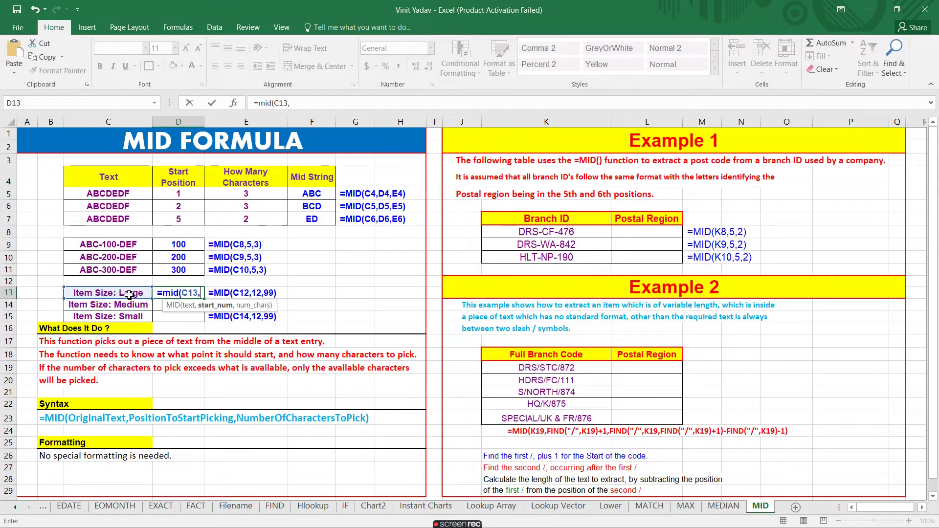
type("12,")
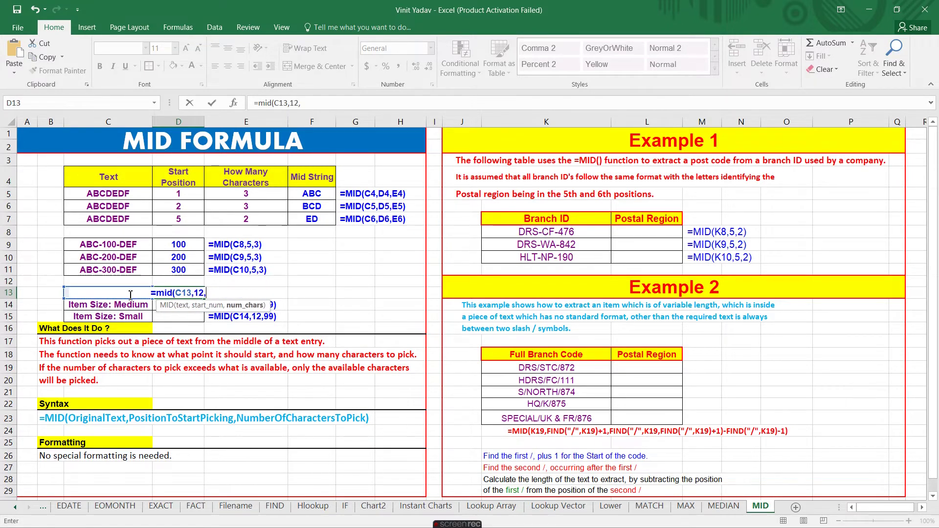
type("99")
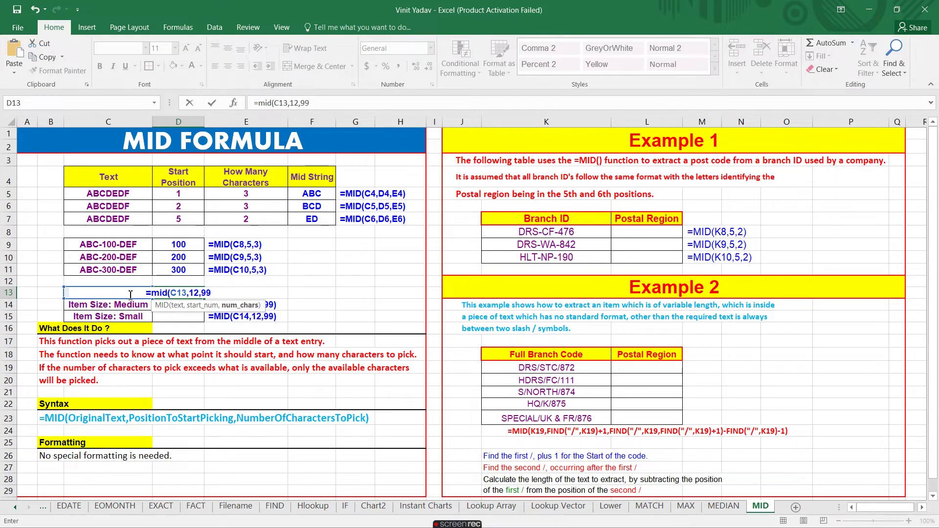
key("Return")
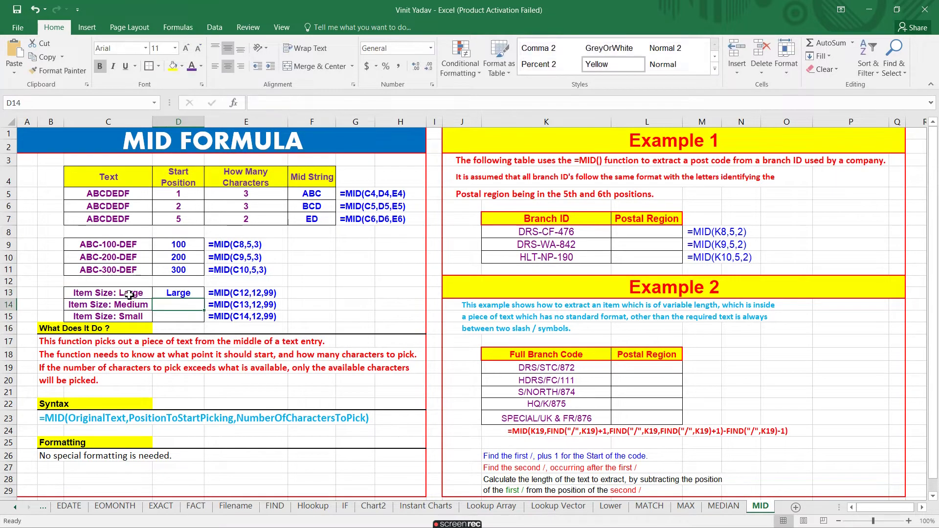
type("=mid")
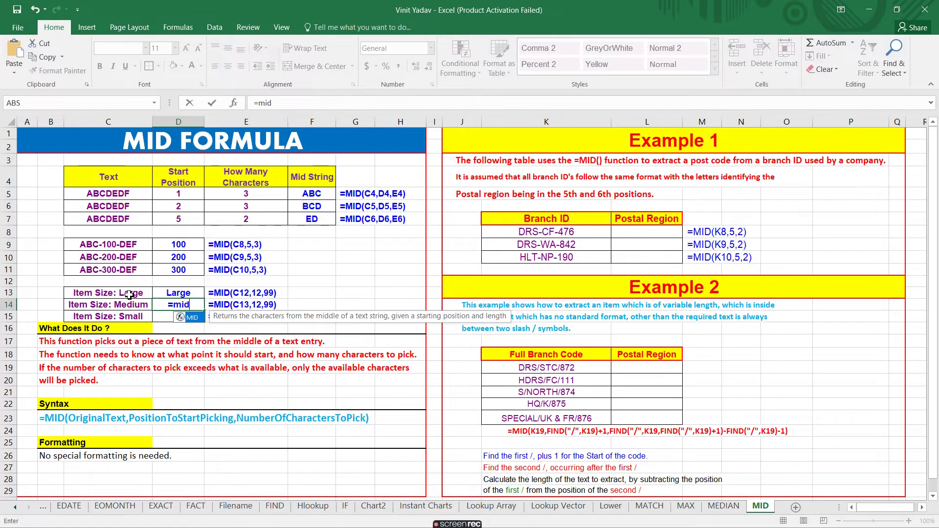
type("(")
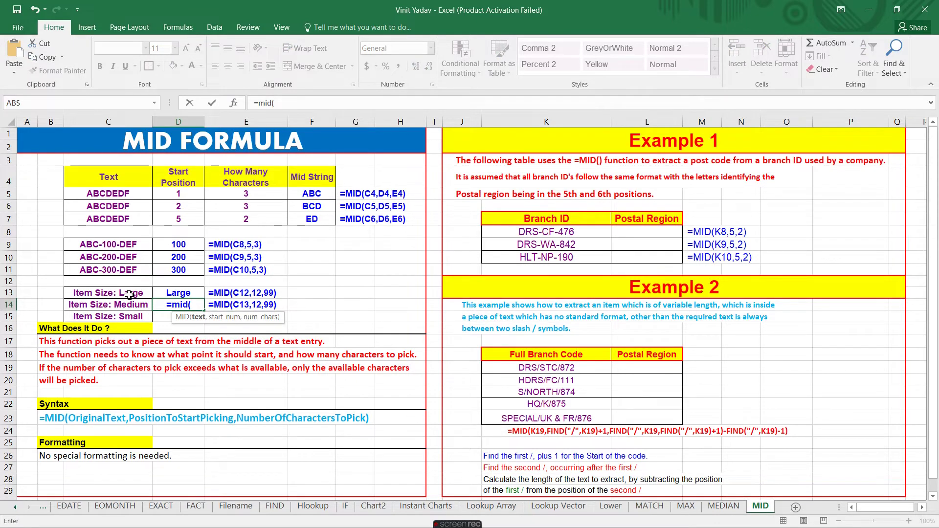
left_click(122, 306)
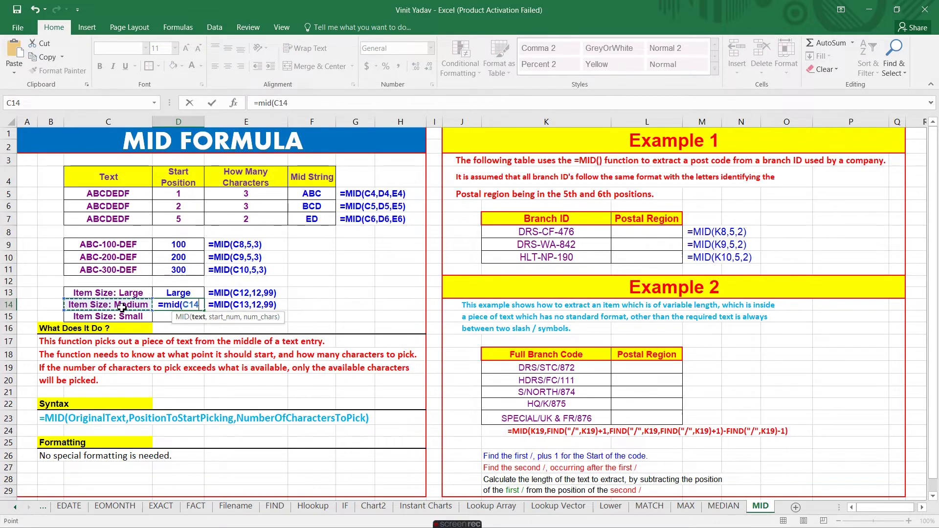
type(",12,99)")
key("Return")
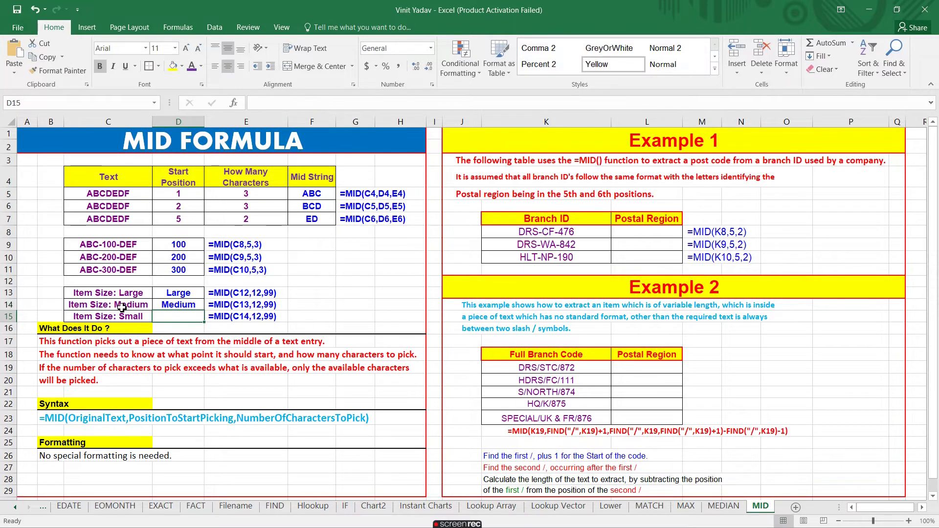
type("=mid")
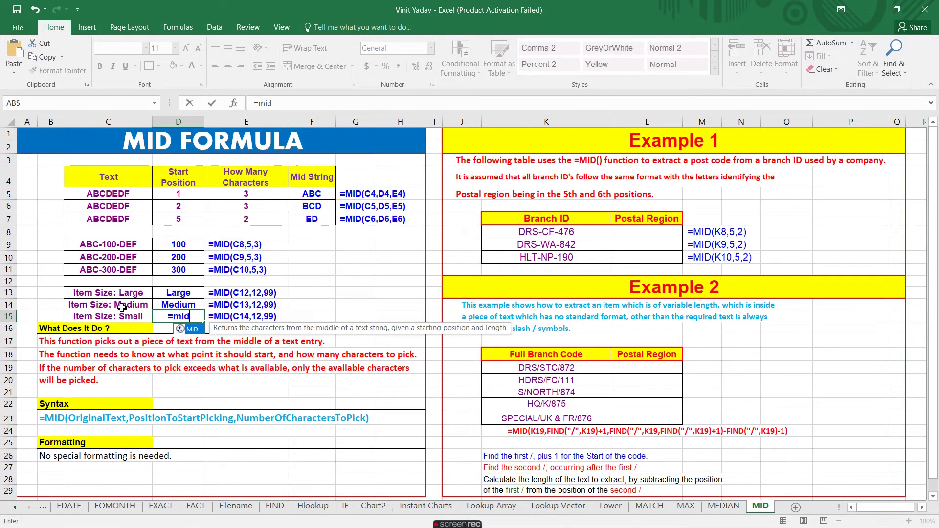
type("(")
key("Left")
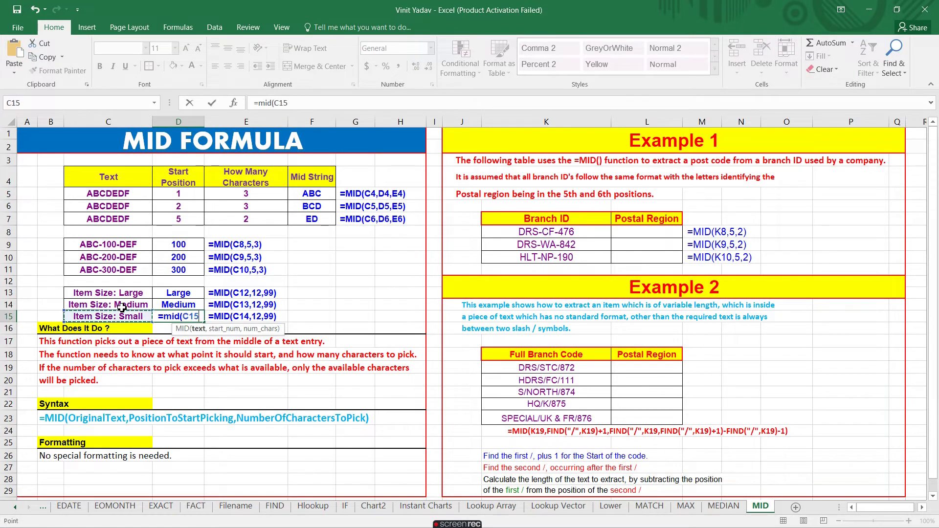
type(",")
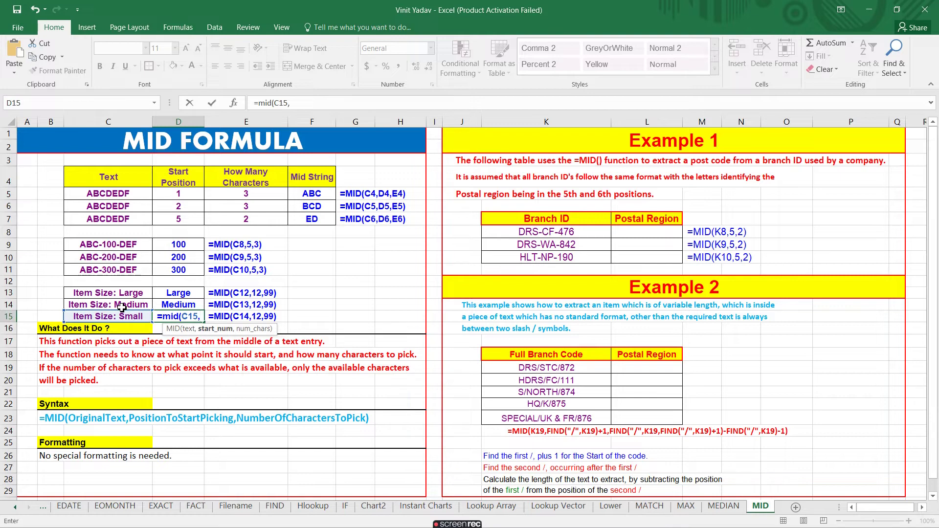
type("12,")
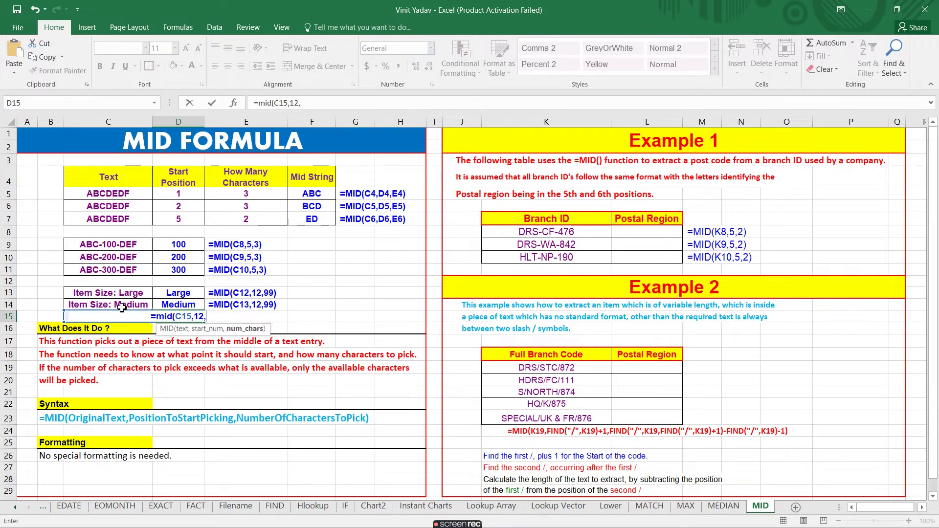
type("99")
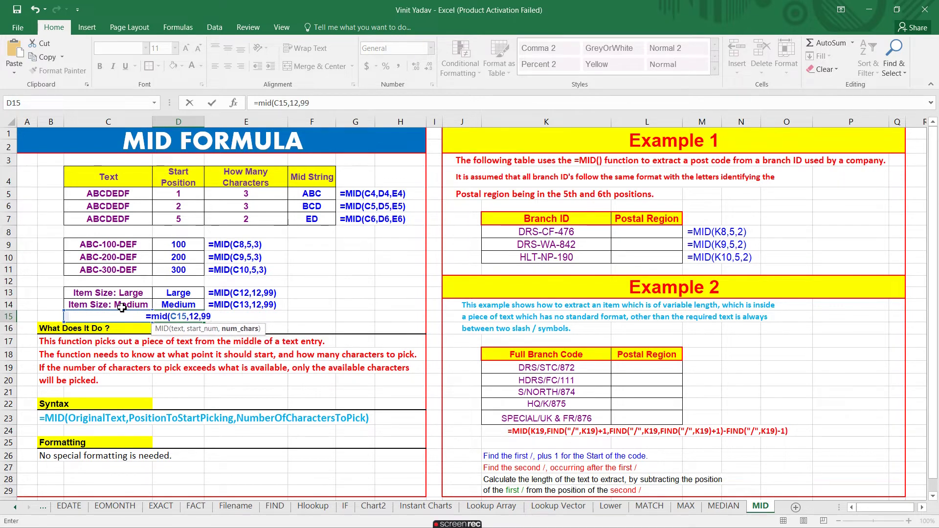
key("Return")
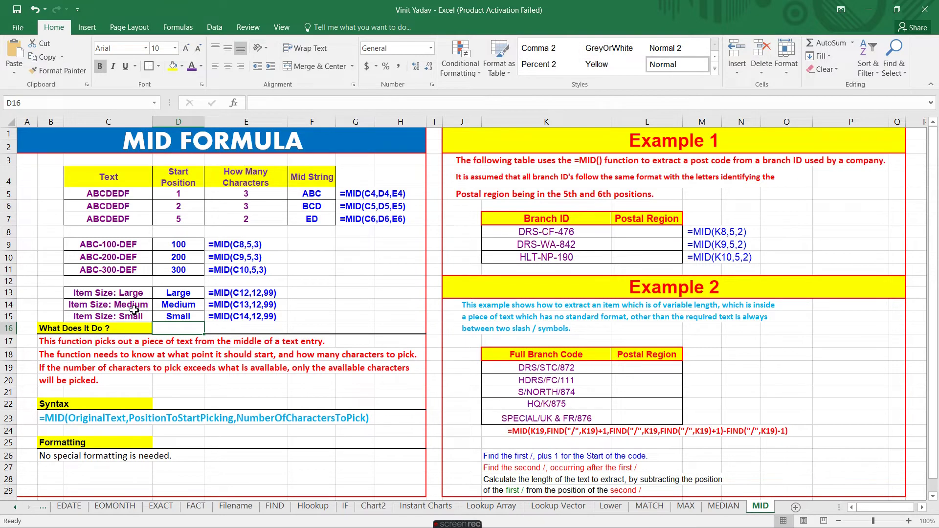
Step: Fill the B19:H20 sentence about exceeding available characters with yellow
left_click(51, 356)
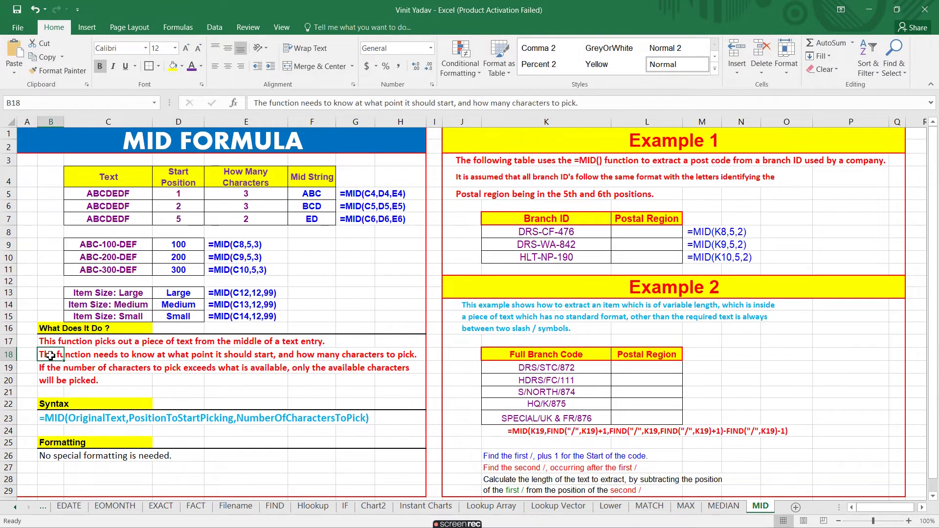
left_click_drag(51, 356, 178, 366)
left_click(210, 377)
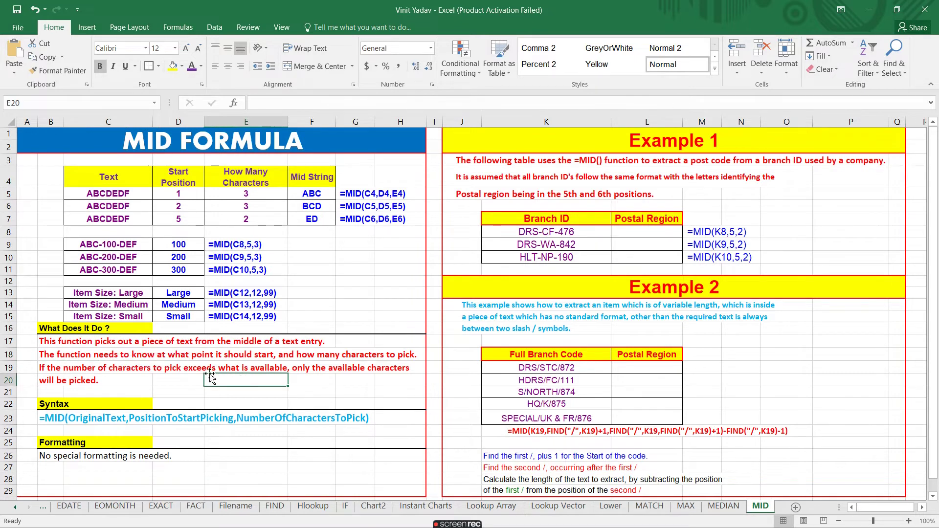
left_click_drag(47, 372, 391, 382)
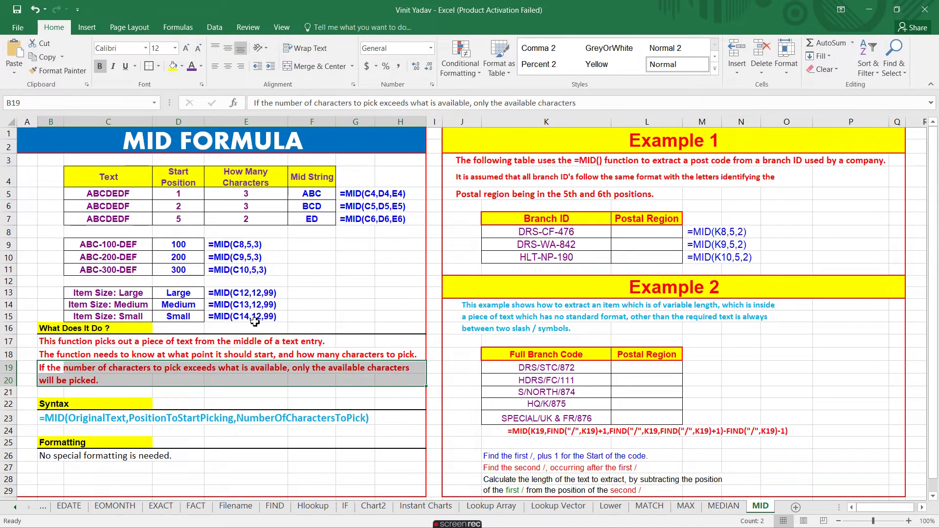
left_click(172, 67)
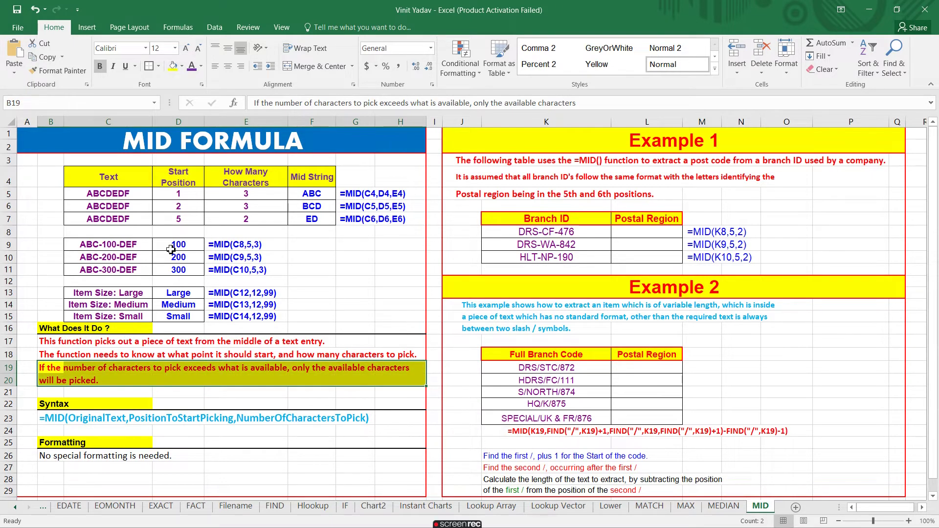
left_click(157, 392)
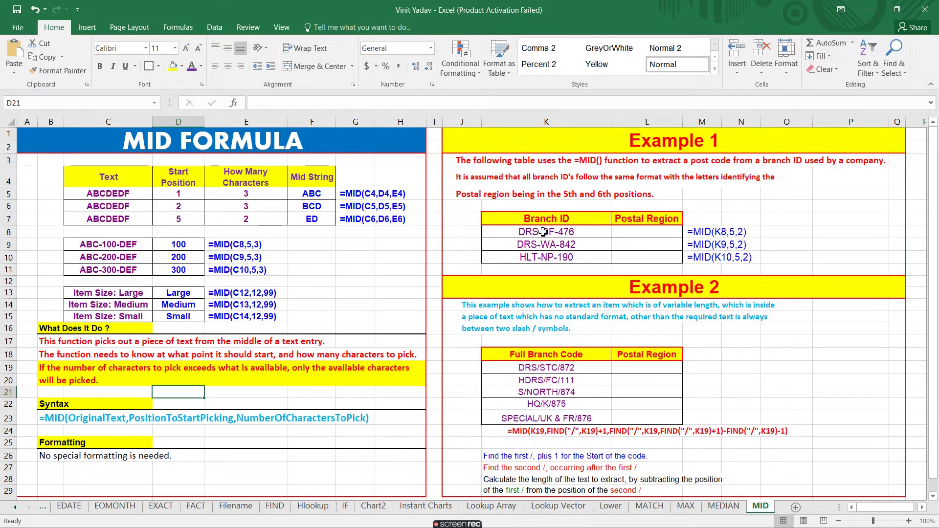
Step: Enter =MID(K8,5,2) in L8 so it returns CF
left_click(645, 232)
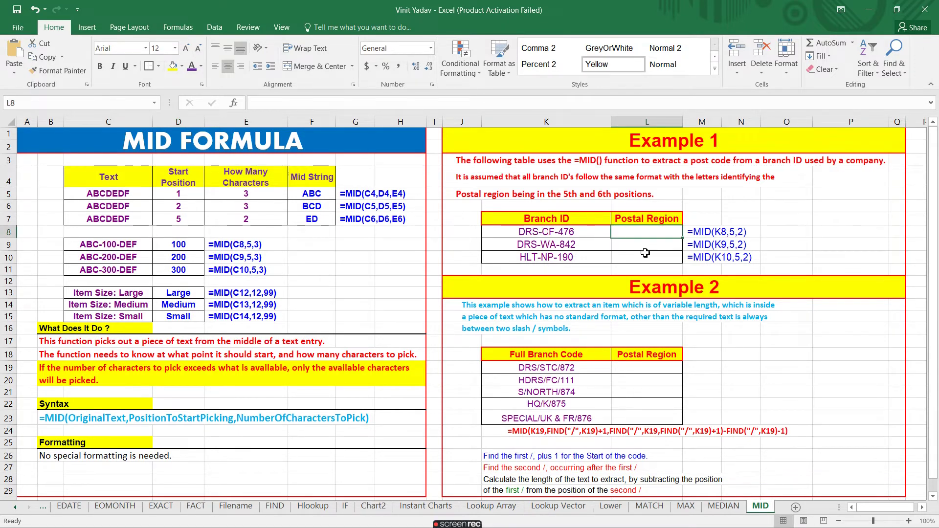
type("=mid(")
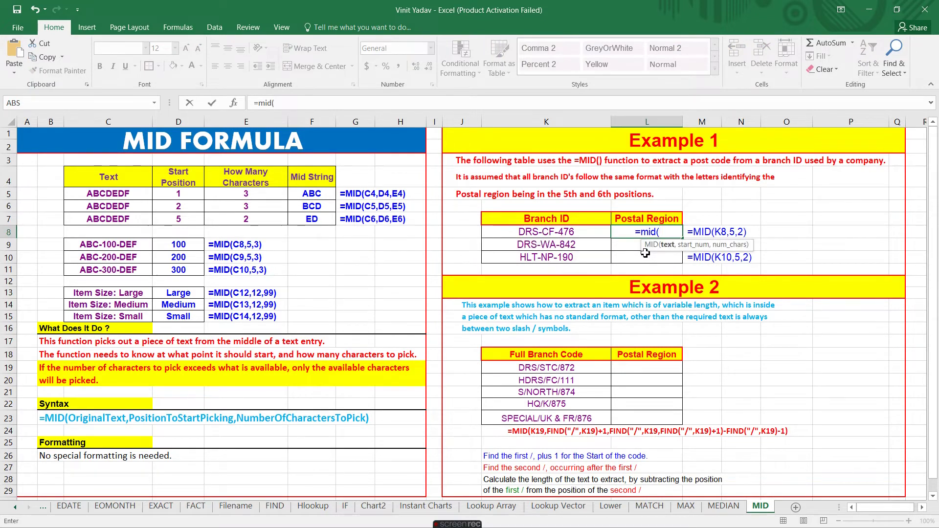
left_click(547, 235)
type(",5,2)")
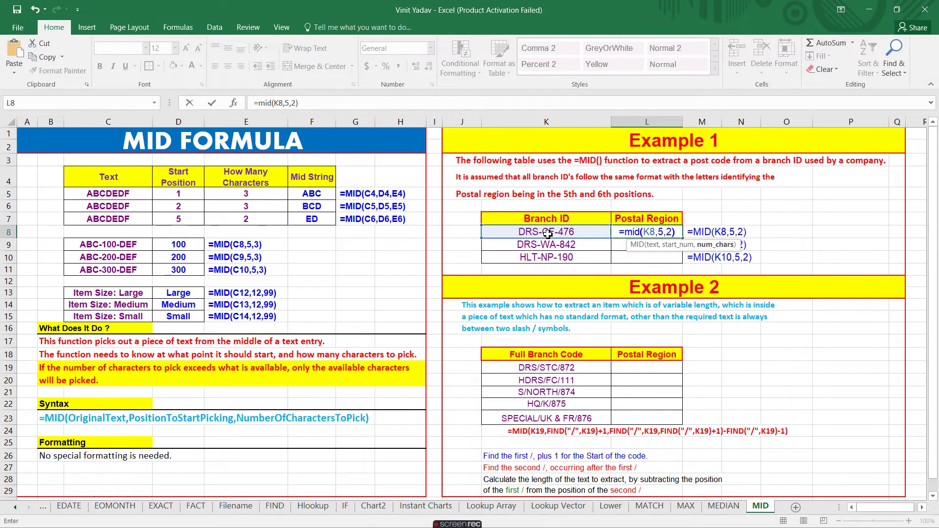
key("Return")
Step: Enter =MID(K9,5,2) and =MID(K10,5,2) in L9 and L10, returning WA and NP
type("=")
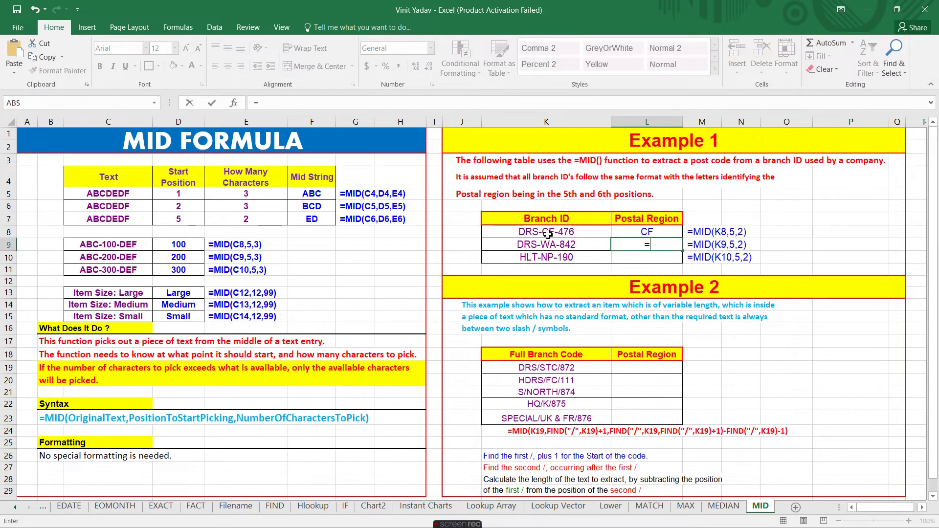
type("mid(")
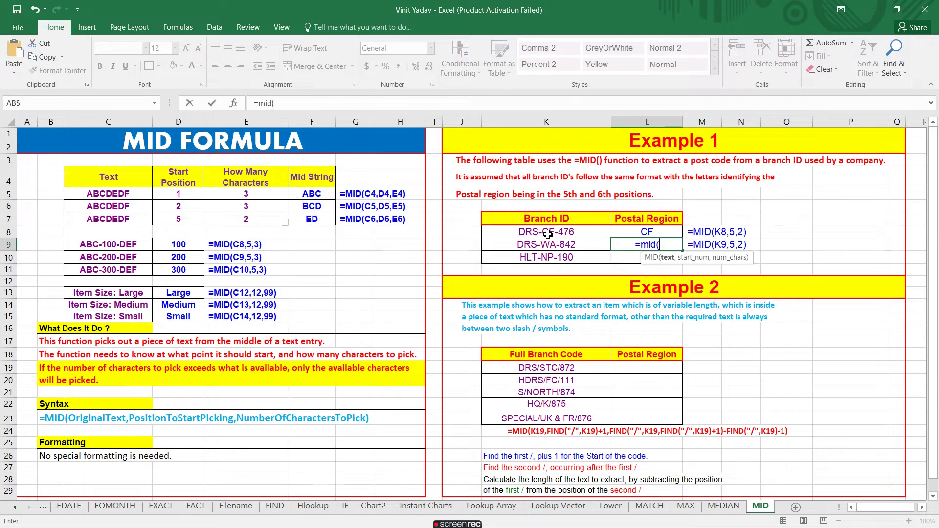
key("Left")
type(",5,2)")
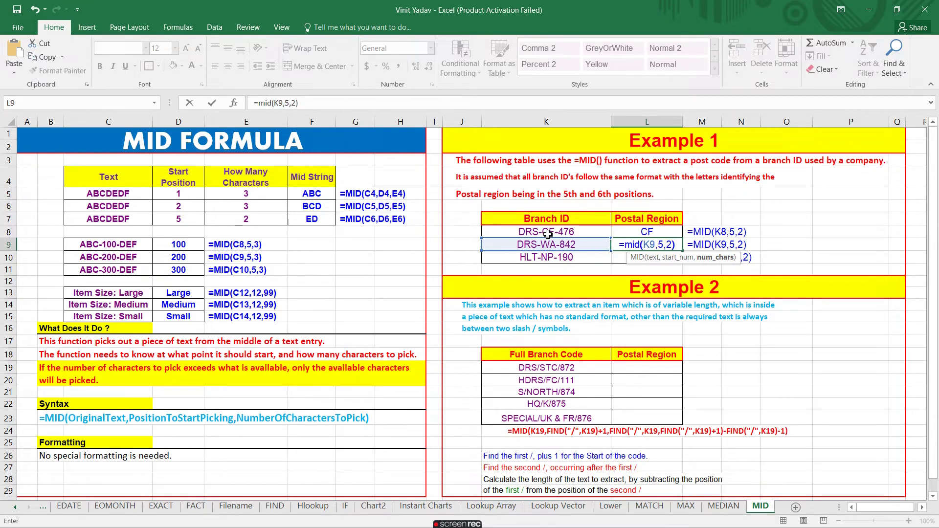
key("Return")
type("=mid(")
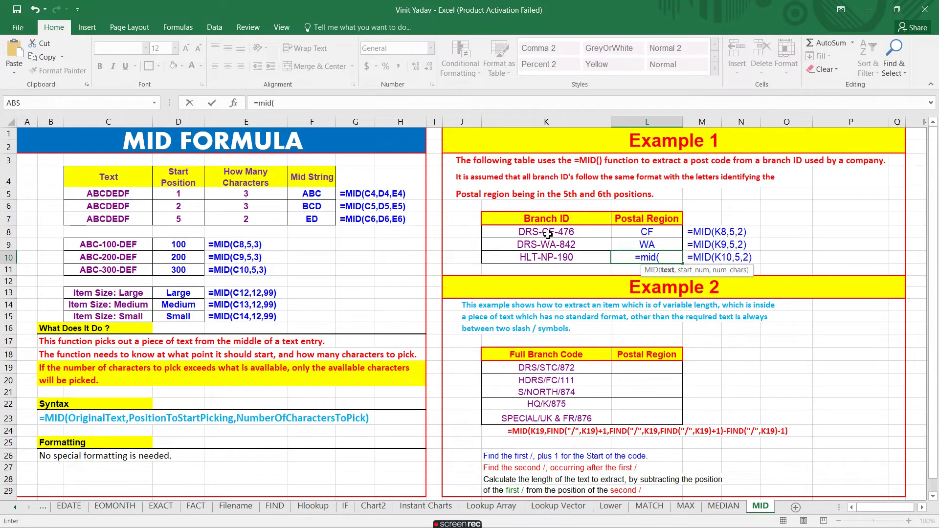
key("Left")
type(",")
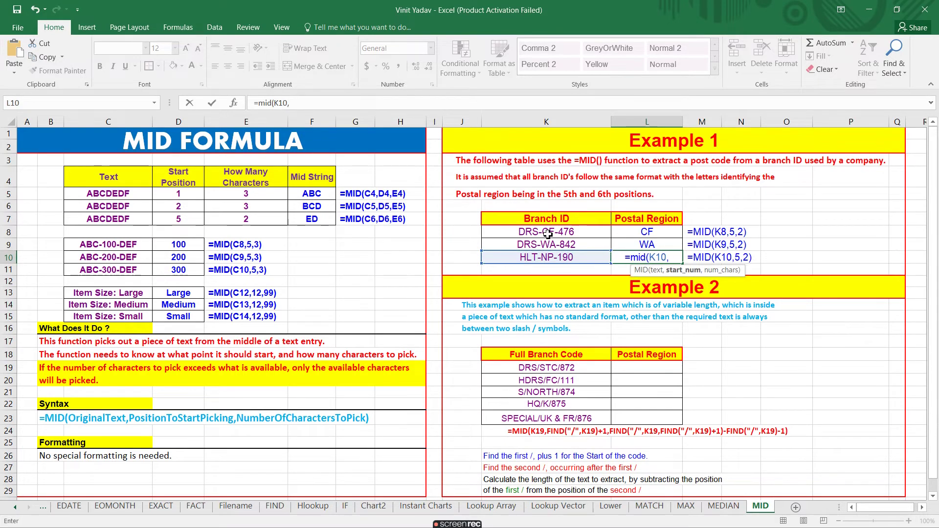
type("5,2")
key("Return")
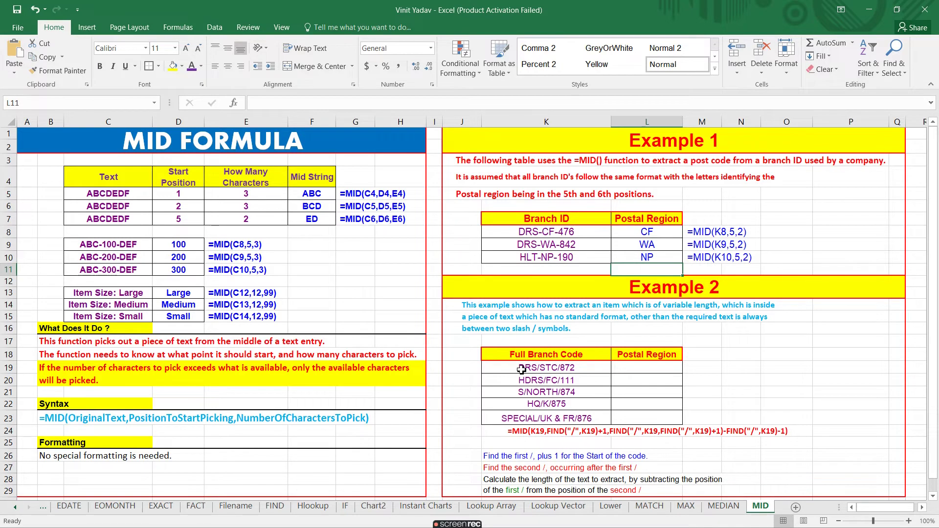
left_click(626, 370)
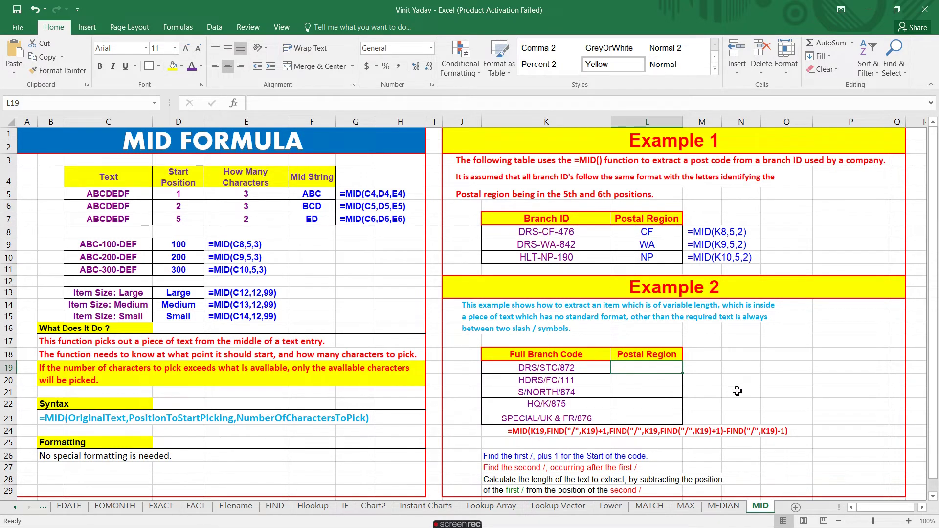
Step: Start L19 as =MID(K19,FIND("/",K19)+1,FIND("/",K19 to begin after the first slash
type("=m")
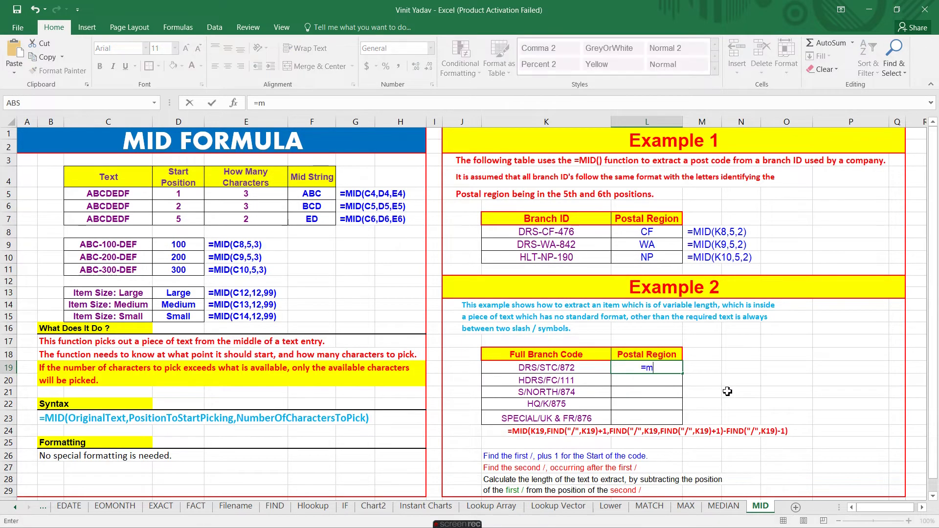
type("id(")
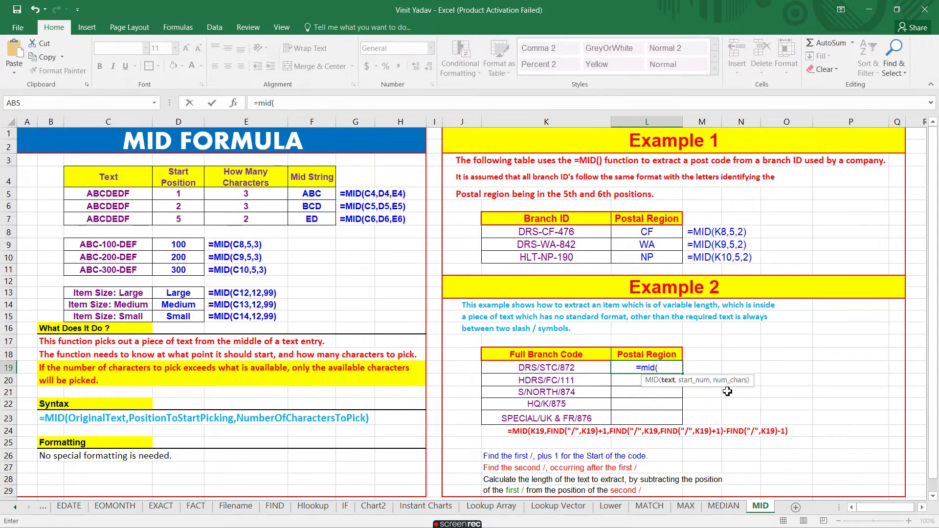
left_click(543, 368)
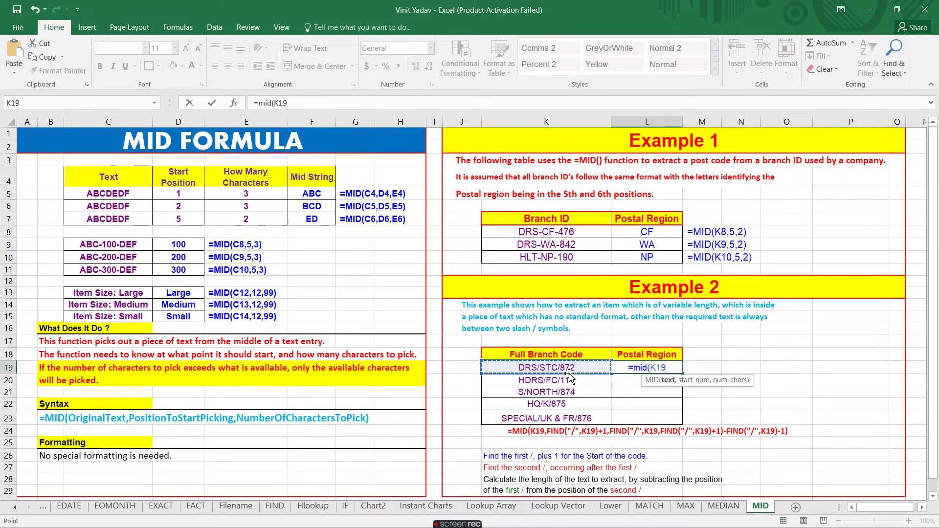
type(",find")
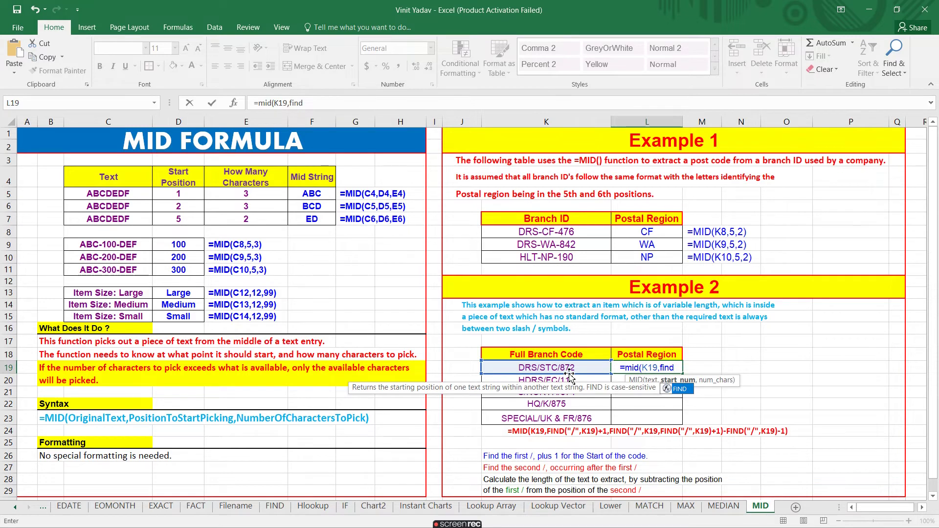
type("(\"/\"")
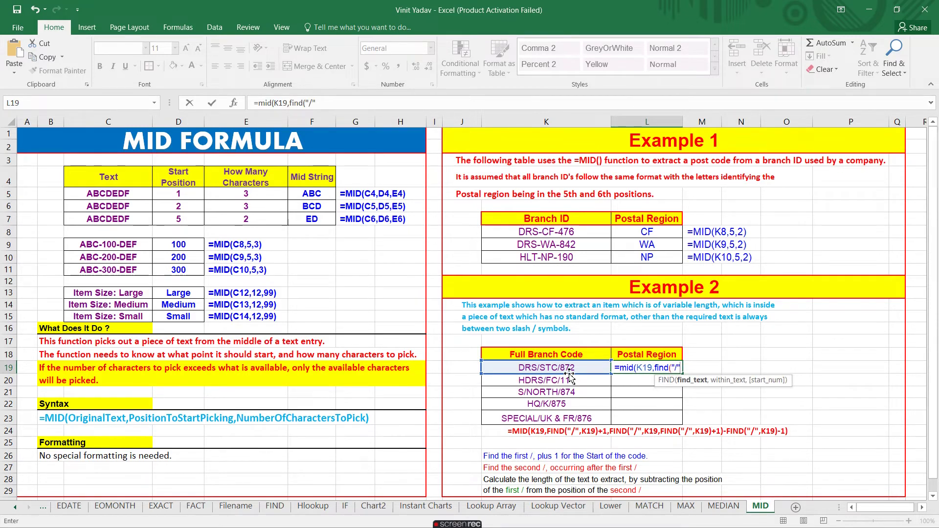
type(",")
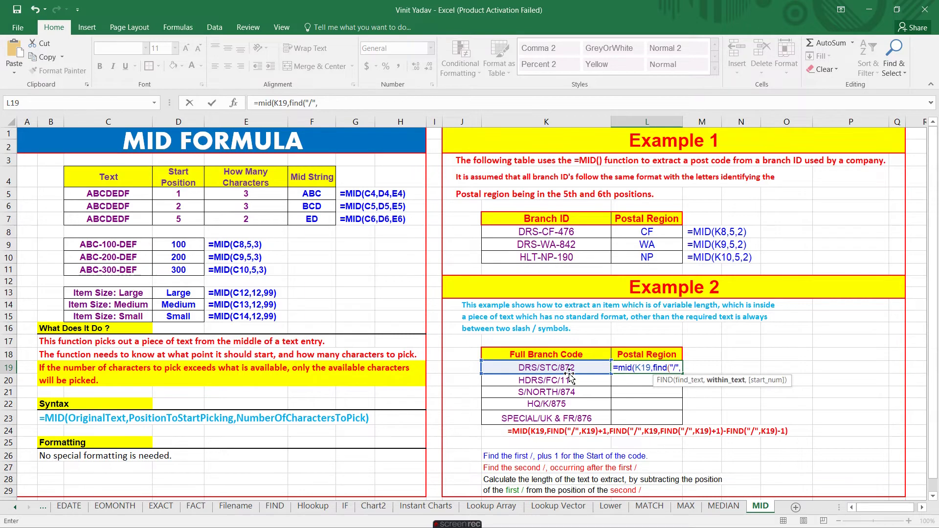
left_click(569, 372)
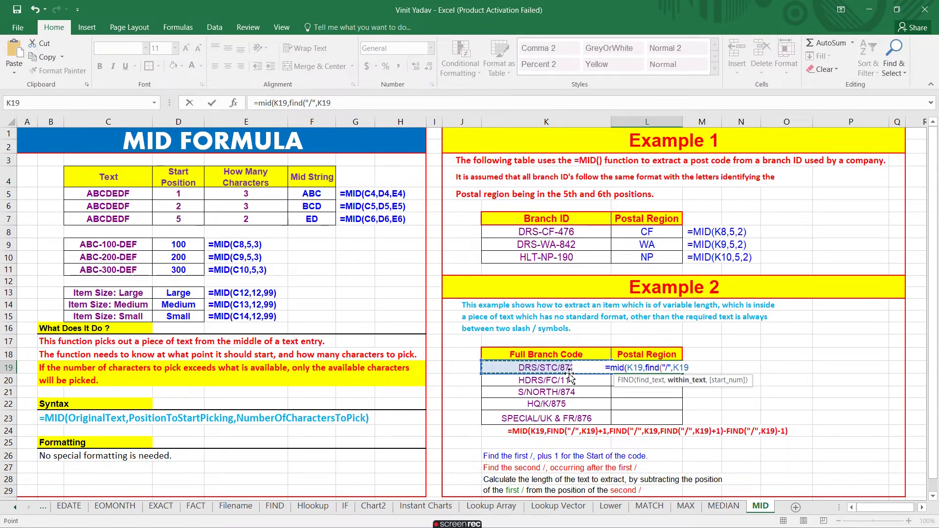
type(")+1,")
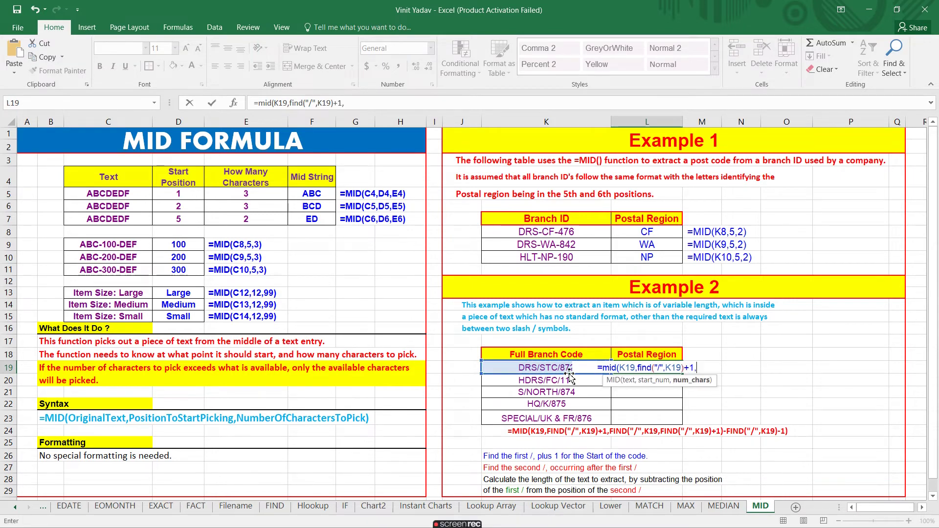
type("find")
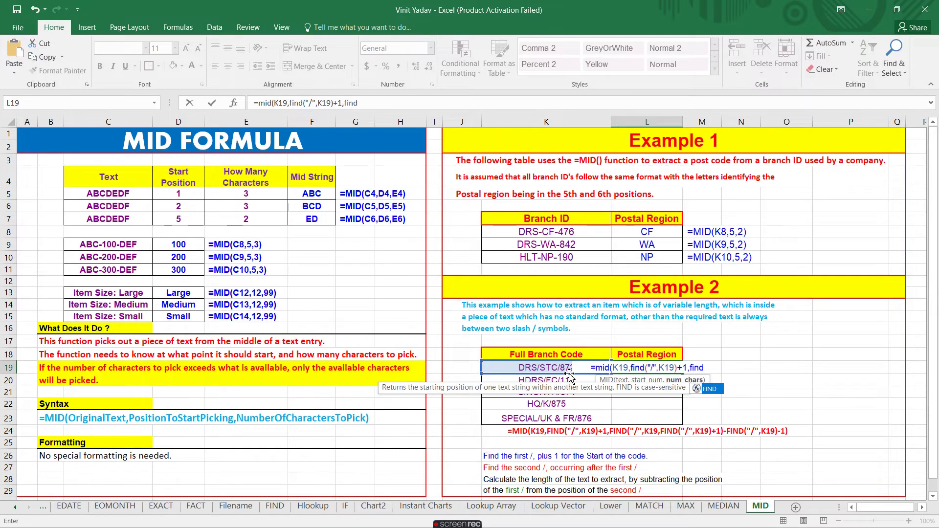
type("(\"/\"")
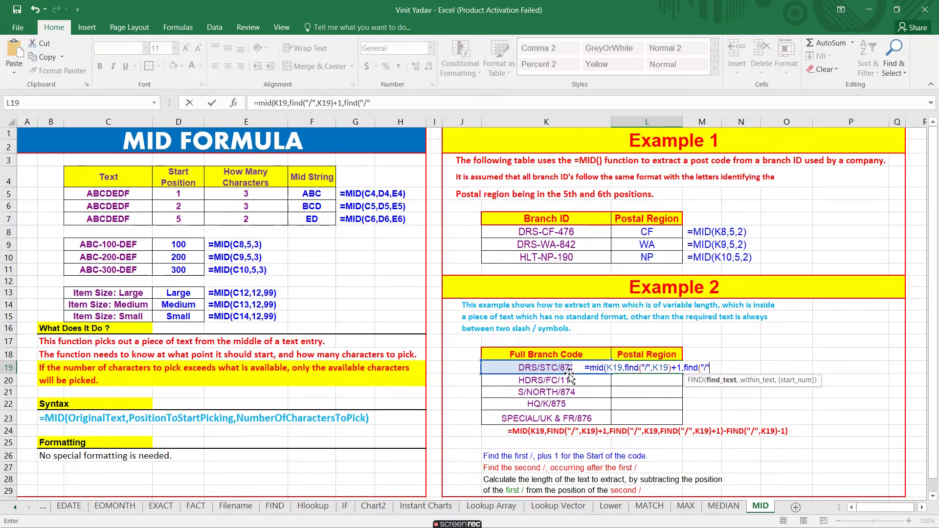
type(",")
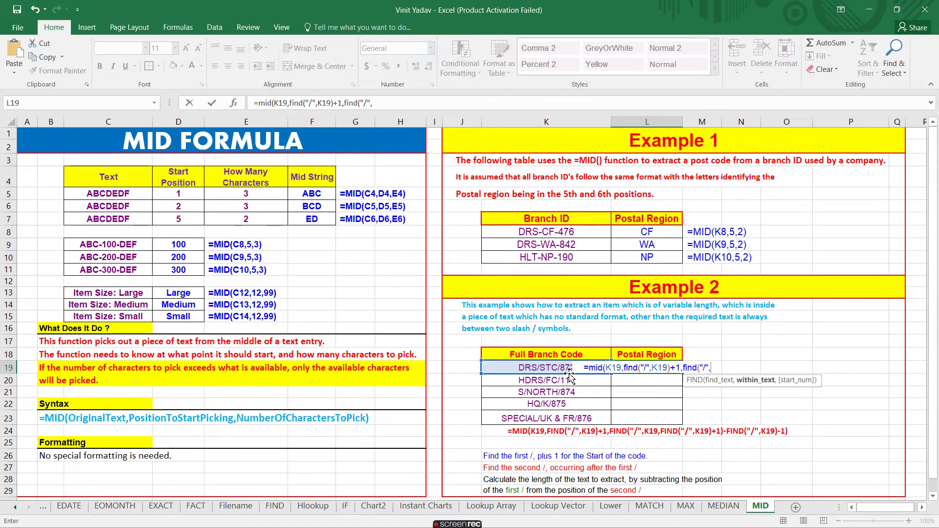
left_click(569, 375)
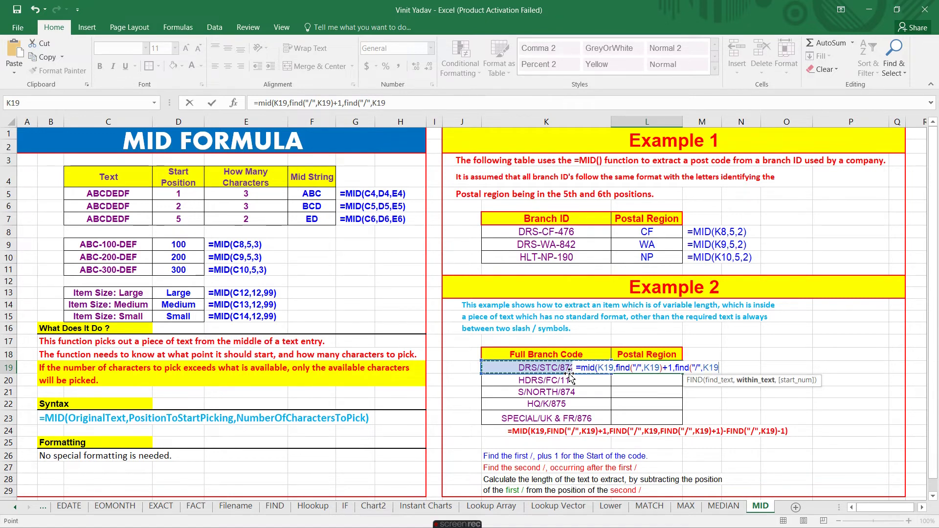
Step: Finish the length as ,FIND("/",K19)+1)-FIND("/",K19)-1) so L19 returns STC
type(",")
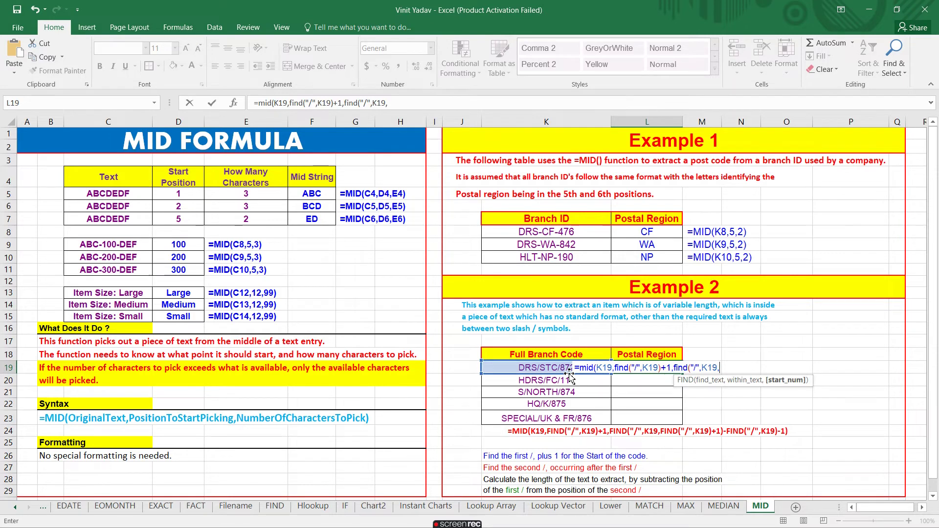
type("find")
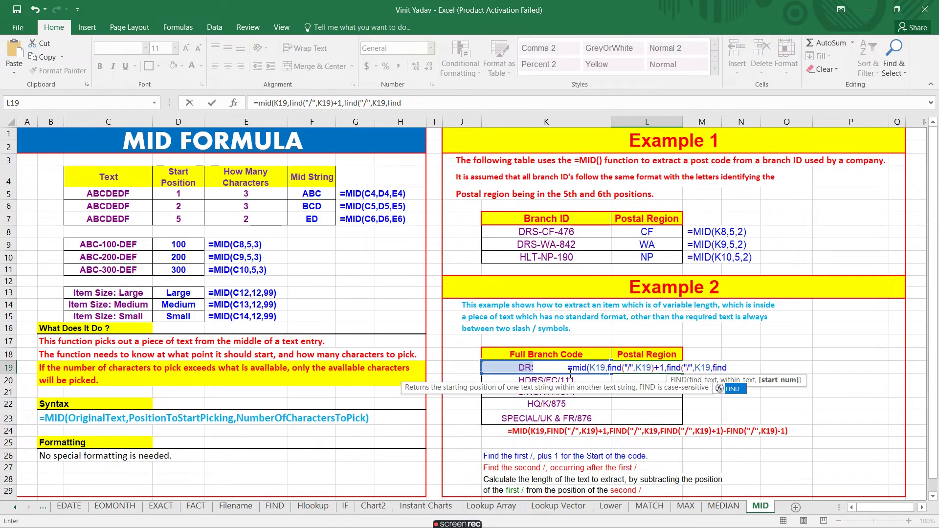
type("(")
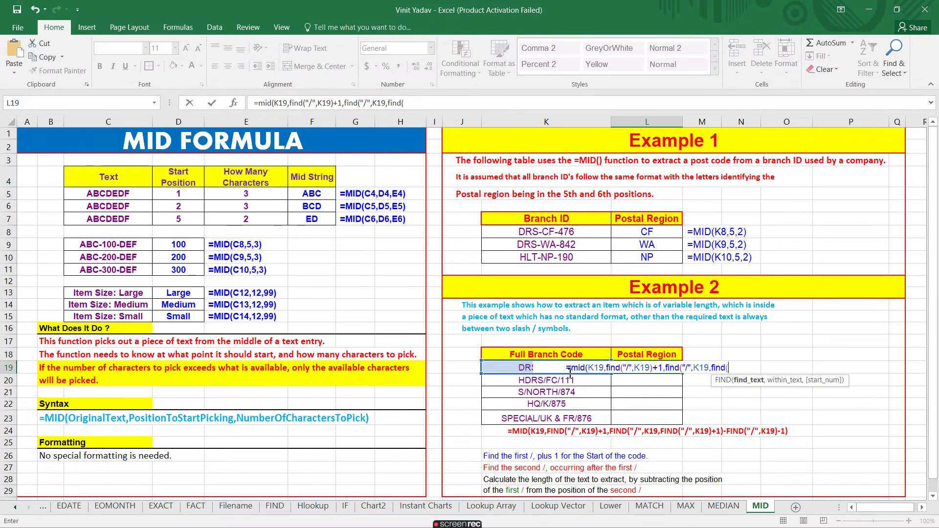
type("\"")
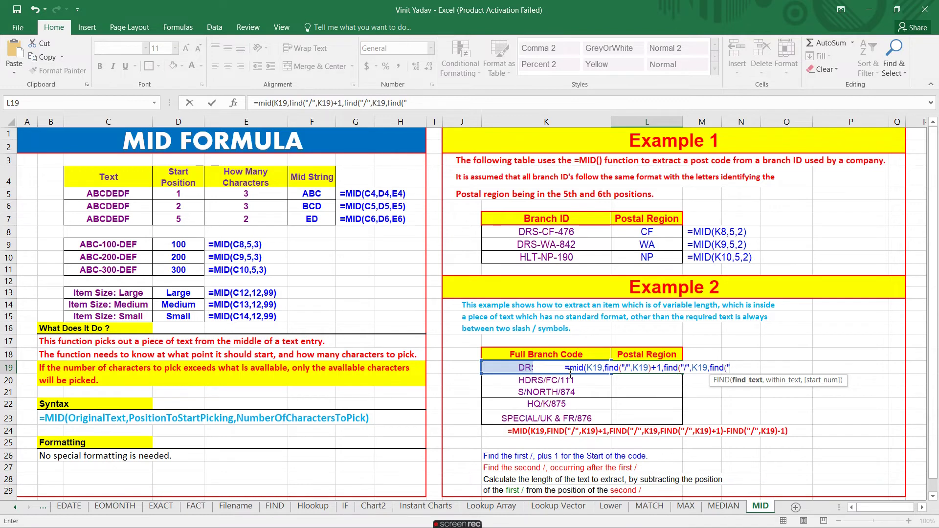
type("/")
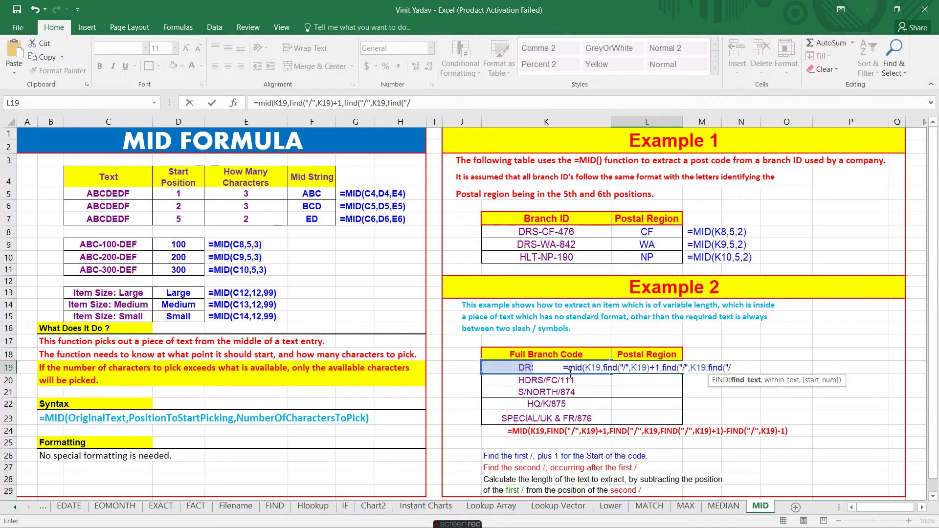
type("\",")
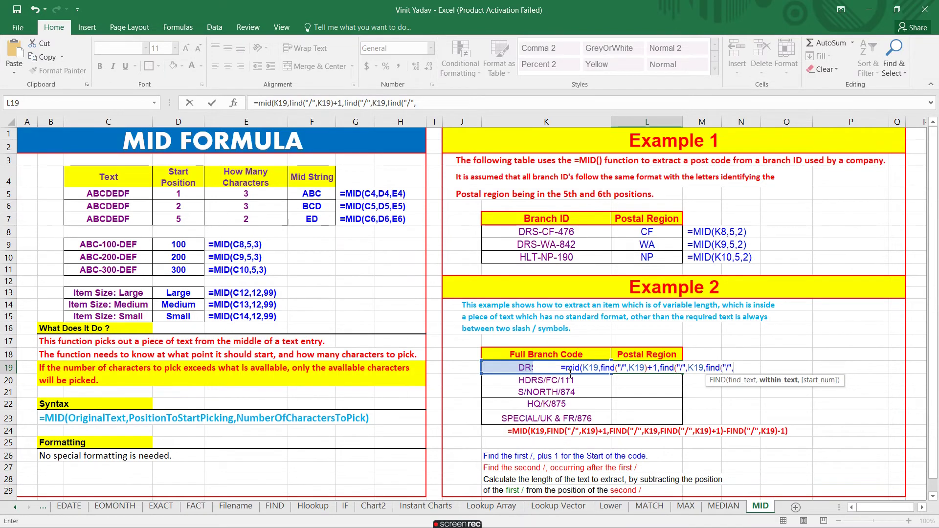
left_click(570, 374)
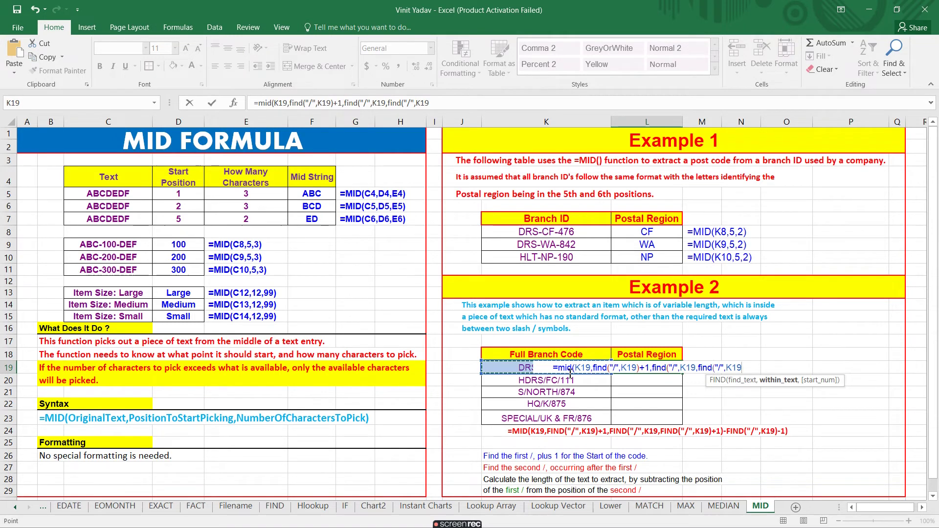
type(")+1")
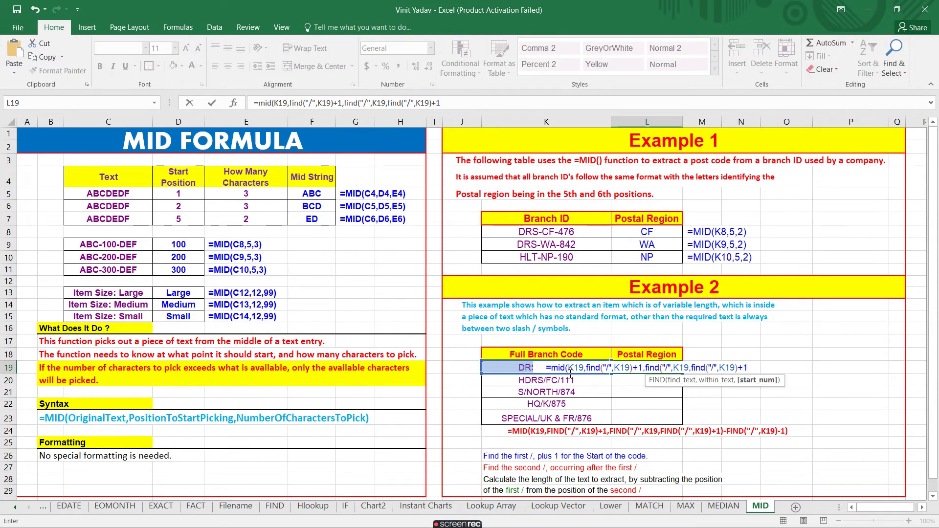
type(")-")
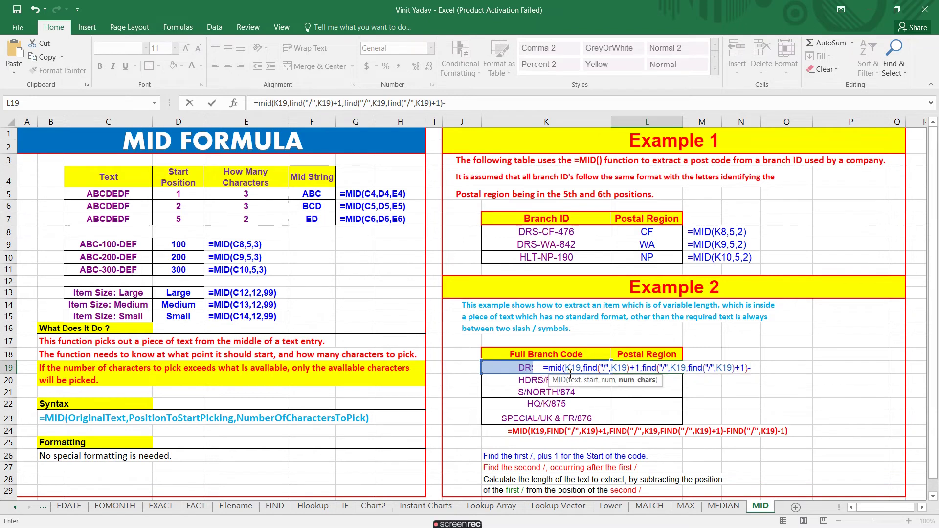
type("find")
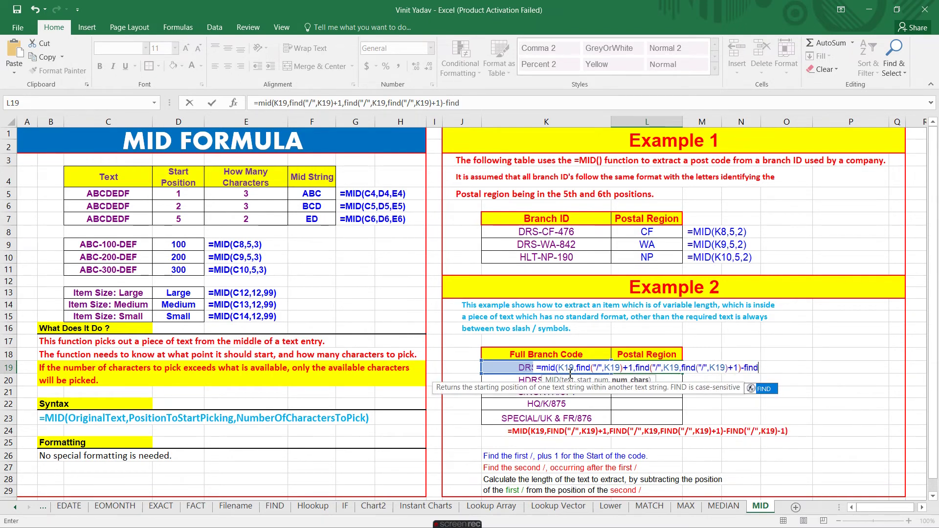
type("(\"/\",")
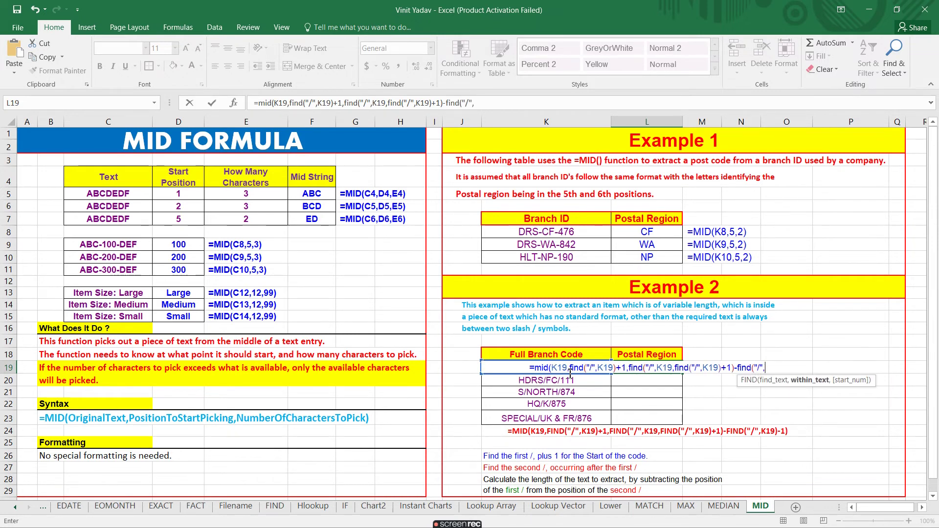
key("Left")
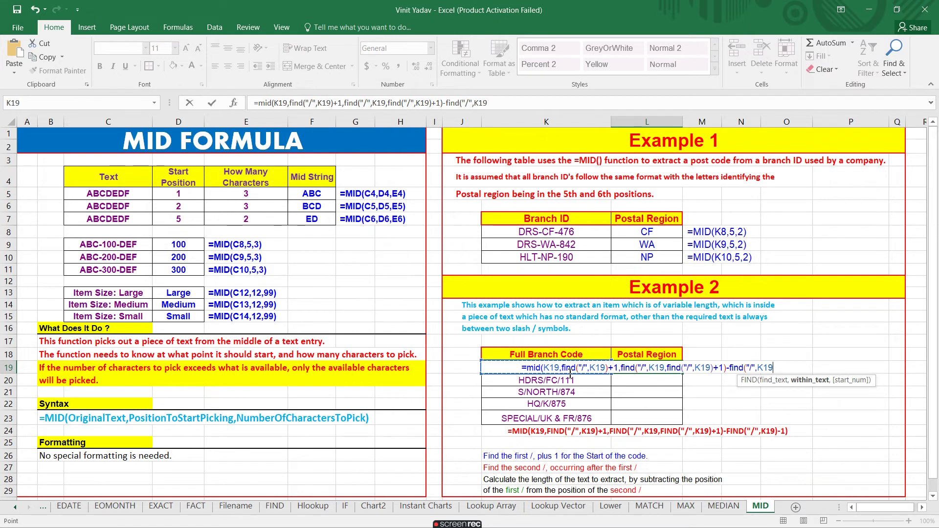
type(")-1")
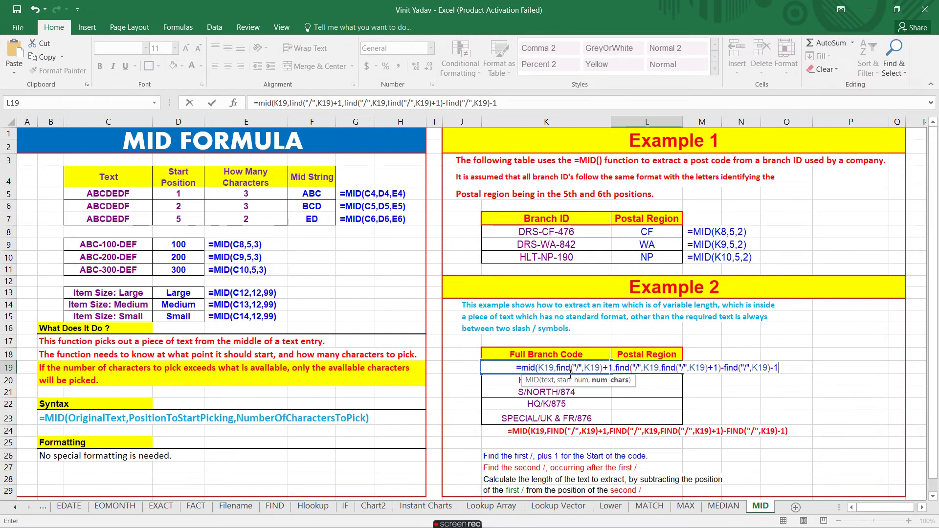
type(")")
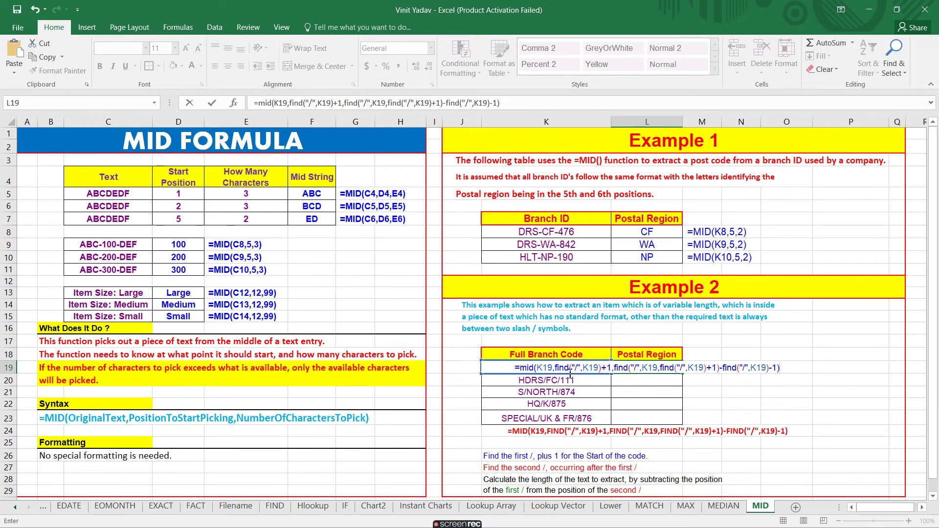
key("Return")
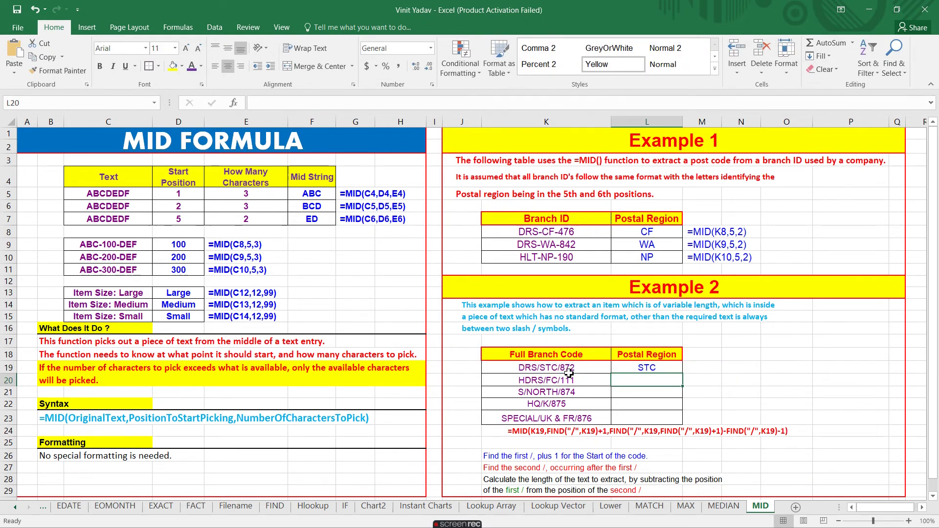
Step: Copy the L19 formula down to L23, giving FC, NORTH, K and UK & FR
left_click(640, 369)
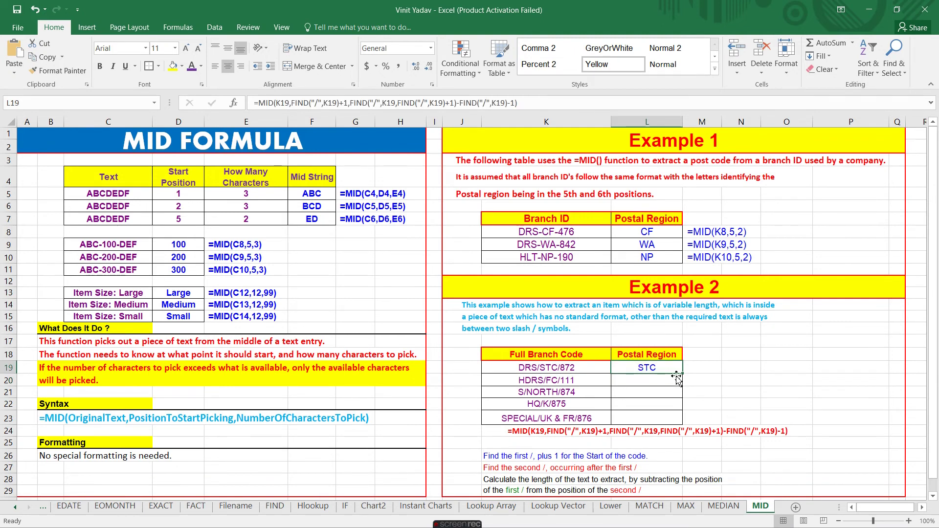
left_click_drag(683, 374, 675, 425)
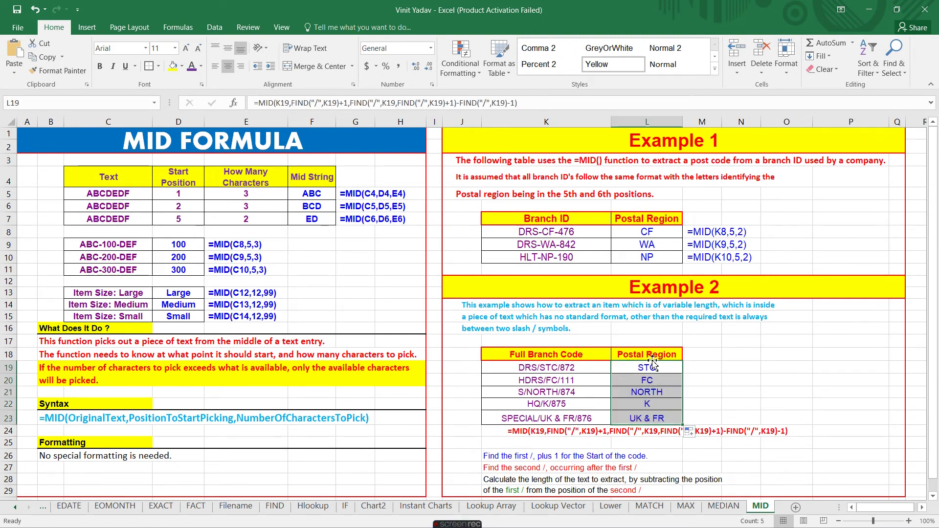
left_click(703, 383)
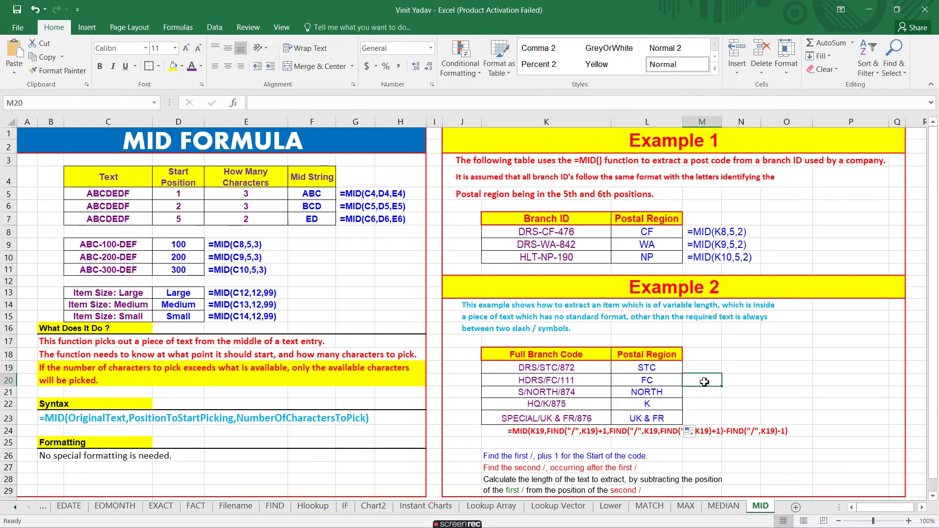